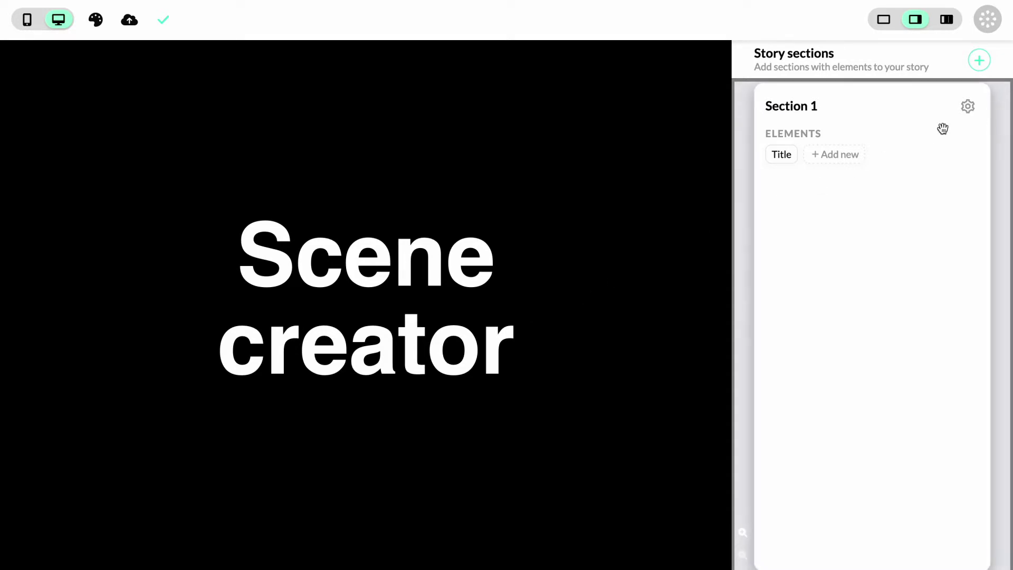
Add an empty Section 2 to the story and reveal the Background elements column.
left_click(979, 61)
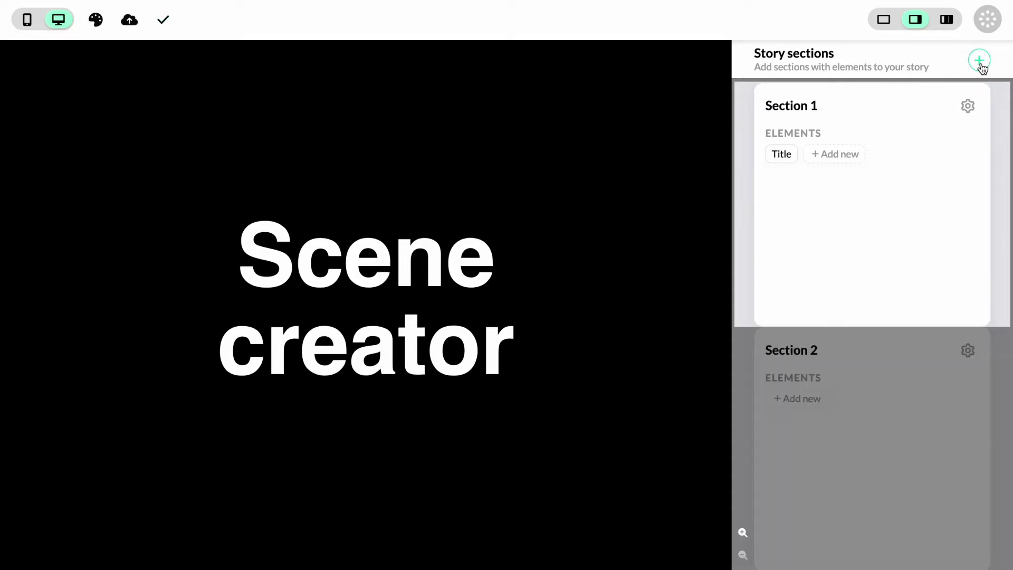
scroll(626, 382, "down", 5)
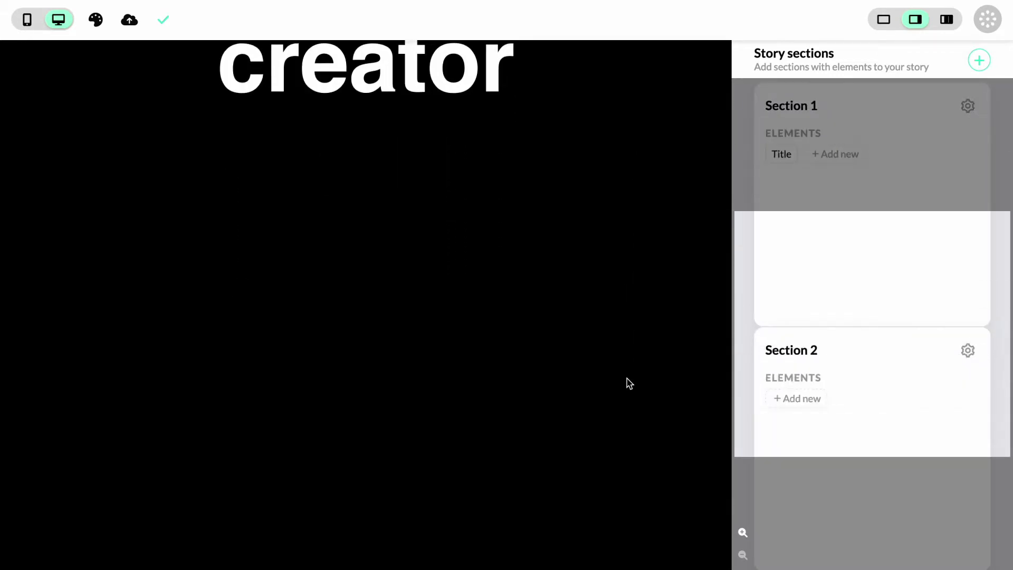
scroll(628, 379, "up", 5)
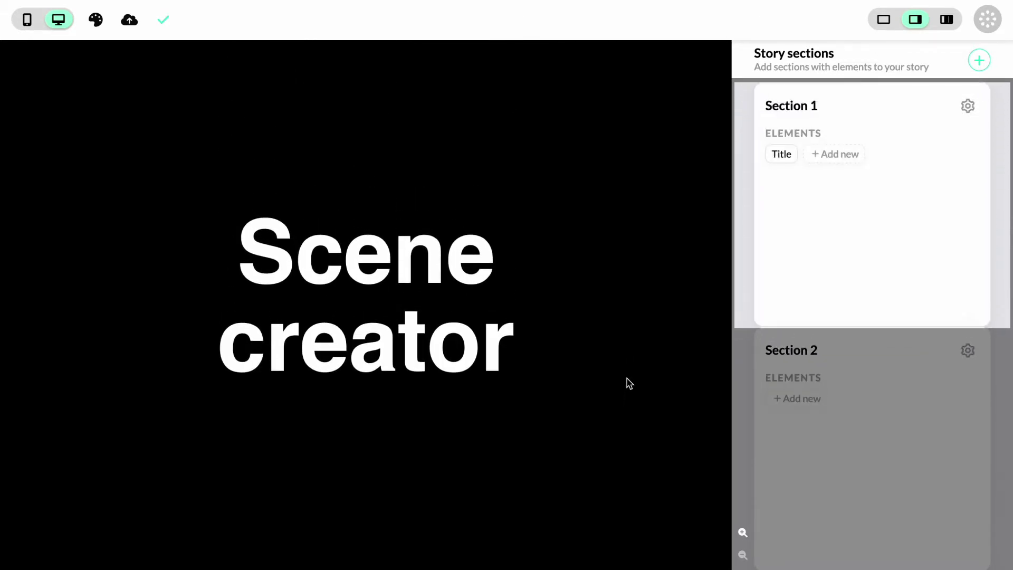
left_click(946, 20)
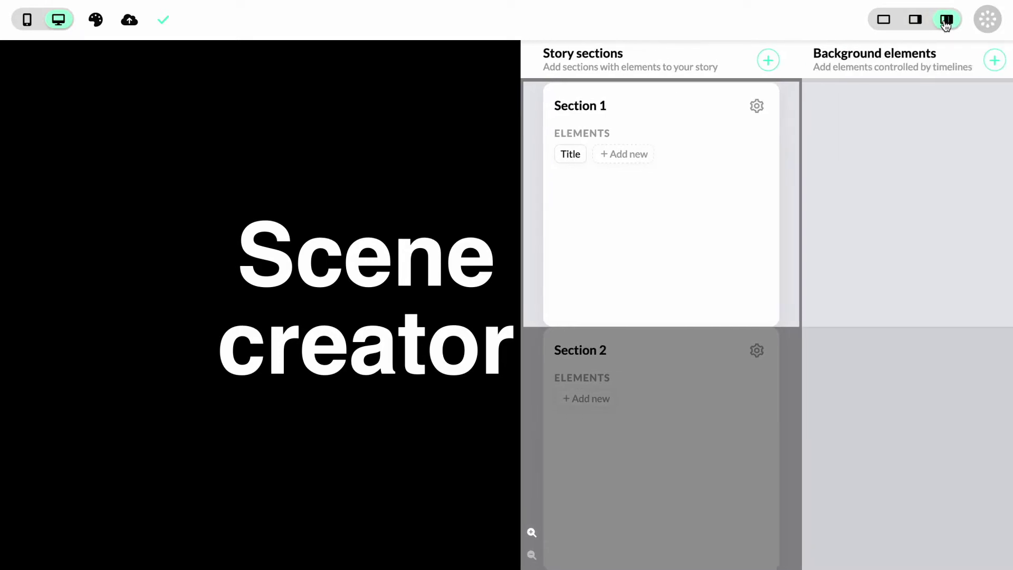
Add a 3D Scene background element, loading the bust model in the scene editor.
left_click(994, 62)
scroll(855, 339, "down", 5)
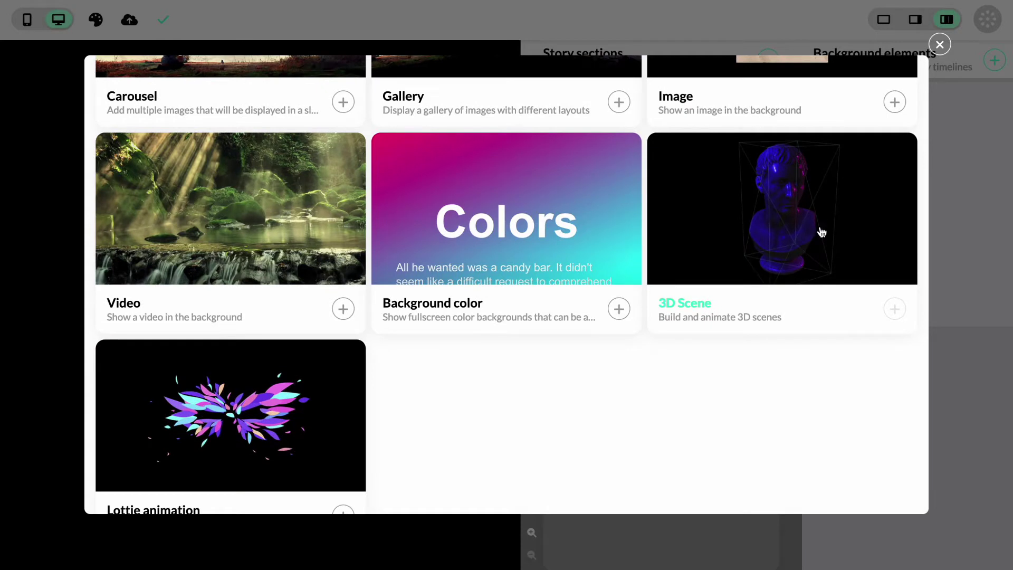
left_click(805, 207)
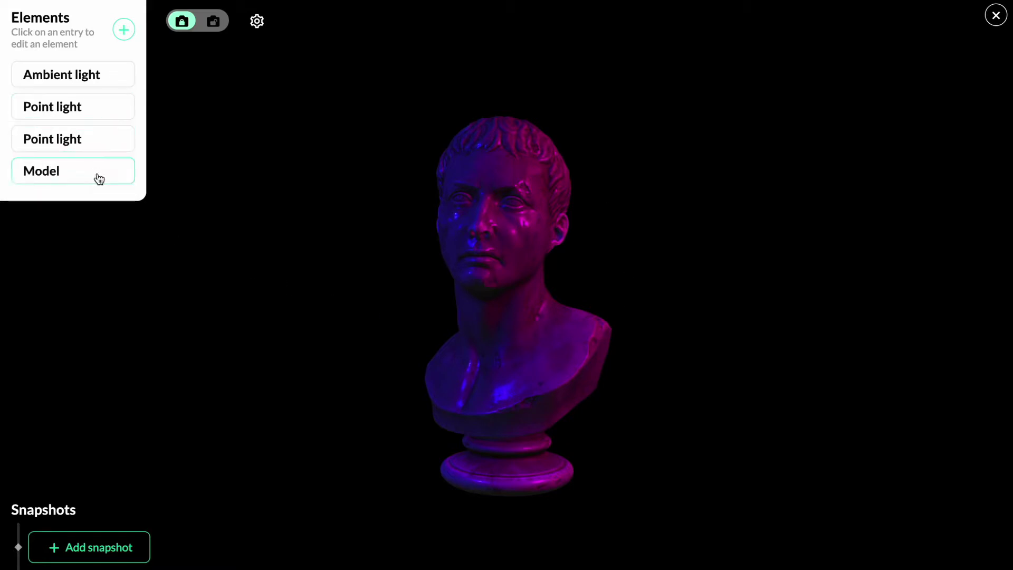
Tint the second point light magenta rgb(255, 0, 200), add Snapshot 1, and close the editor.
left_click(481, 254)
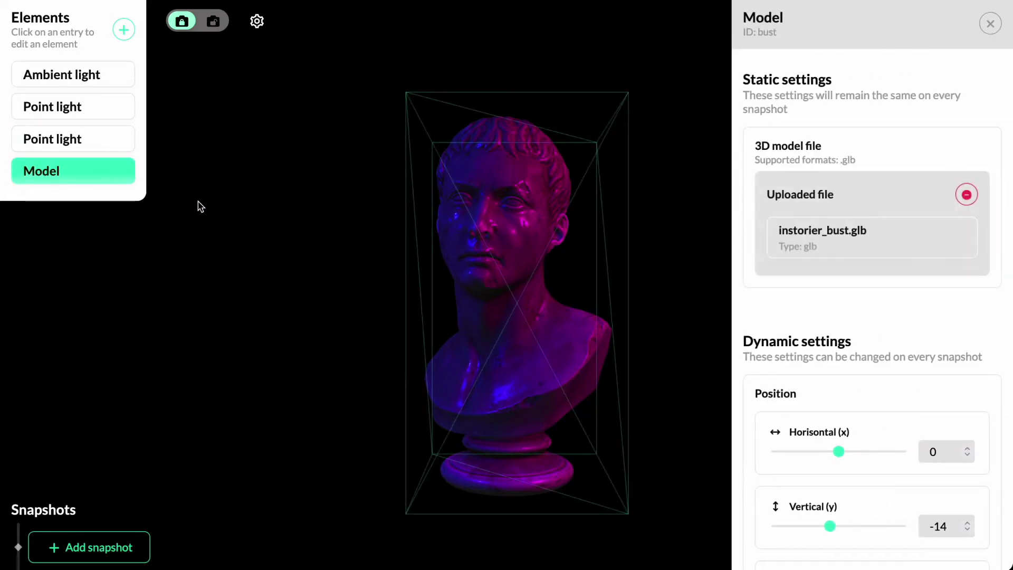
left_click(113, 180)
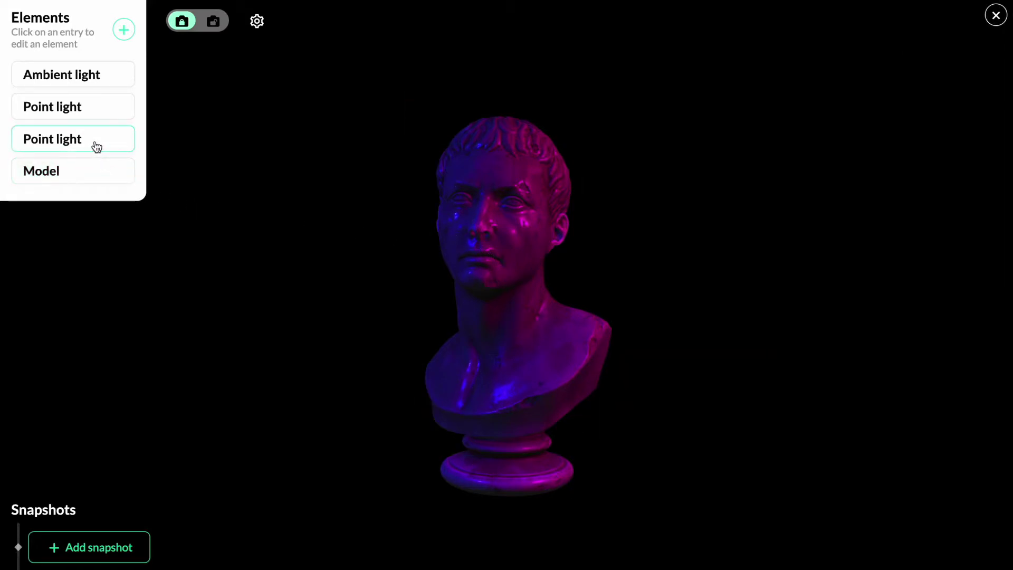
left_click(96, 147)
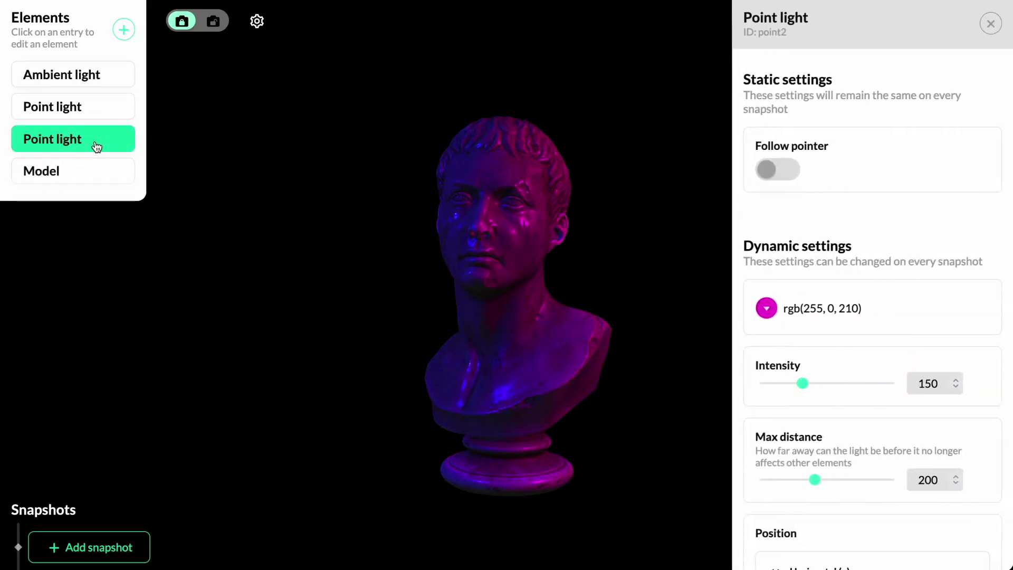
left_click(765, 310)
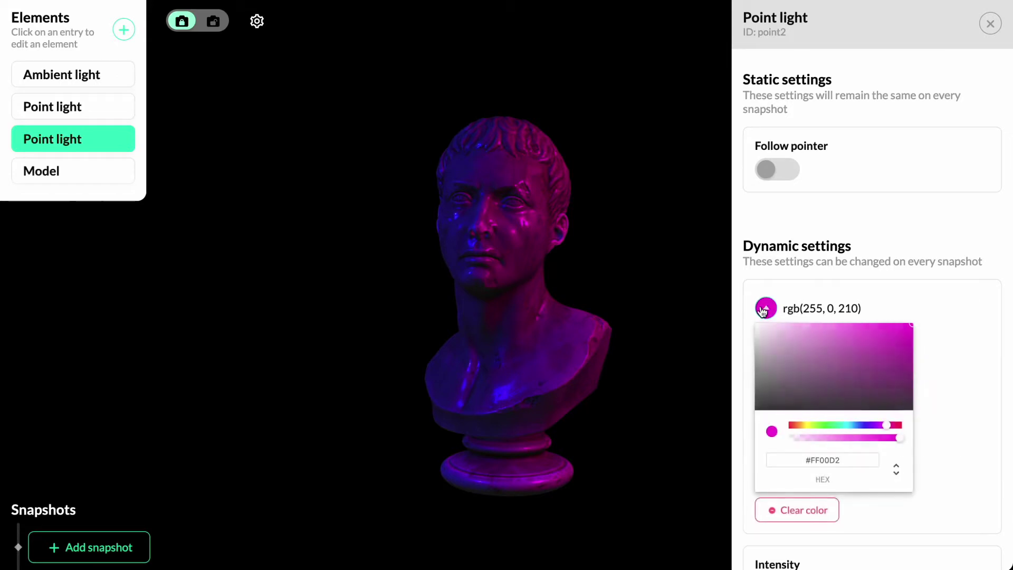
mouse_move(880, 429)
left_mouse_down()
mouse_move(799, 426)
mouse_move(888, 431)
left_mouse_up()
left_click(766, 307)
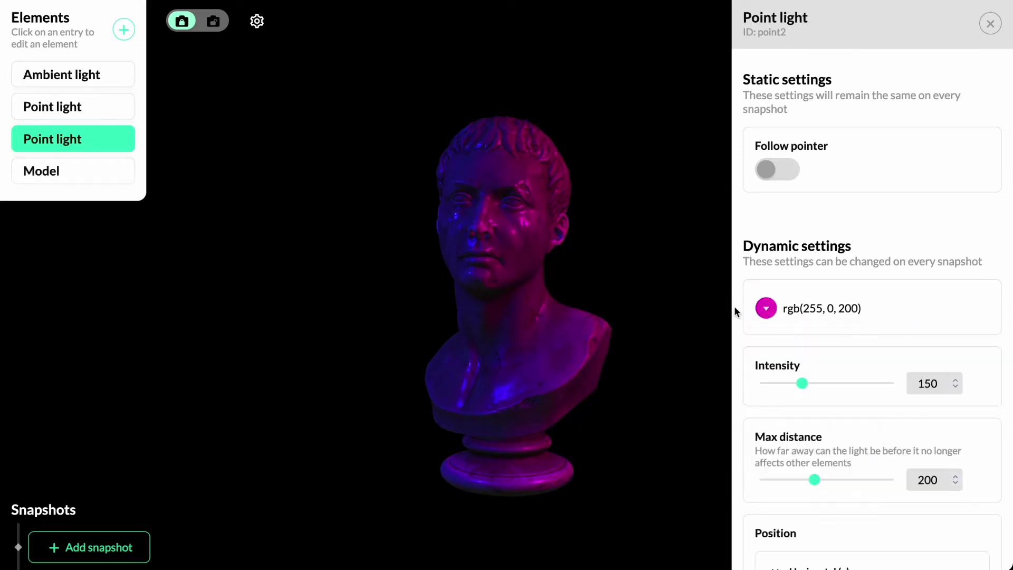
left_click(671, 316)
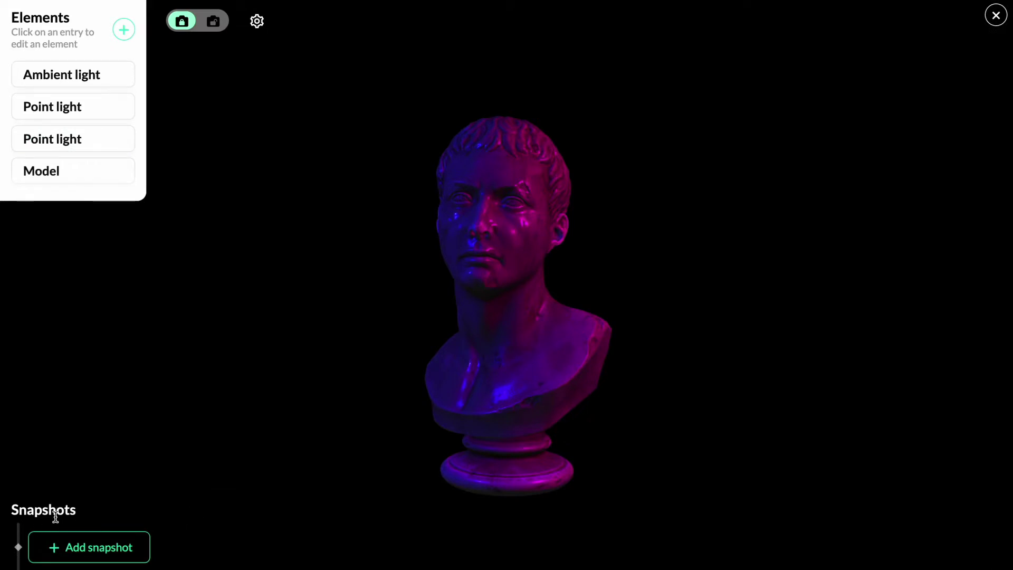
left_click(90, 549)
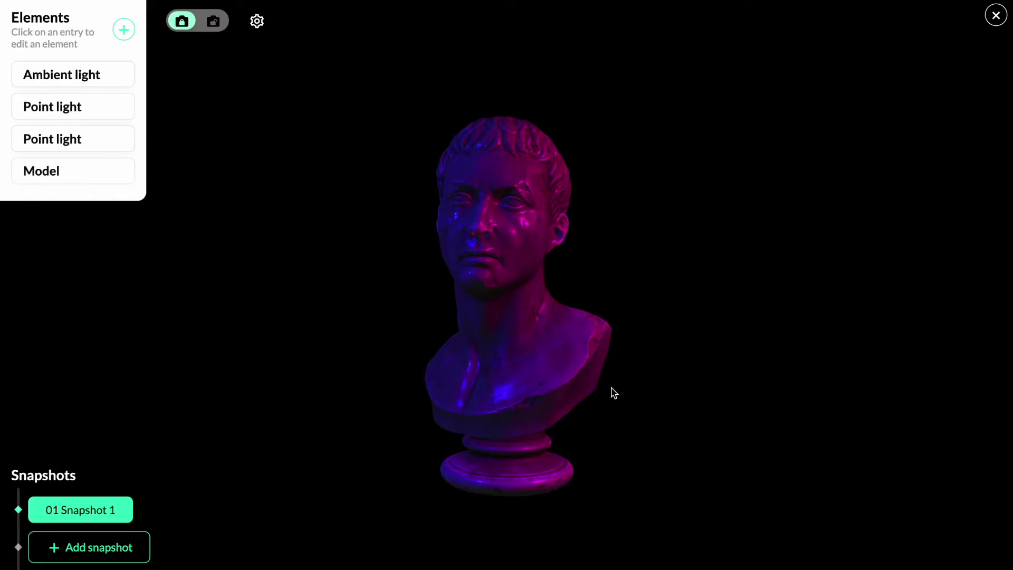
left_click(996, 15)
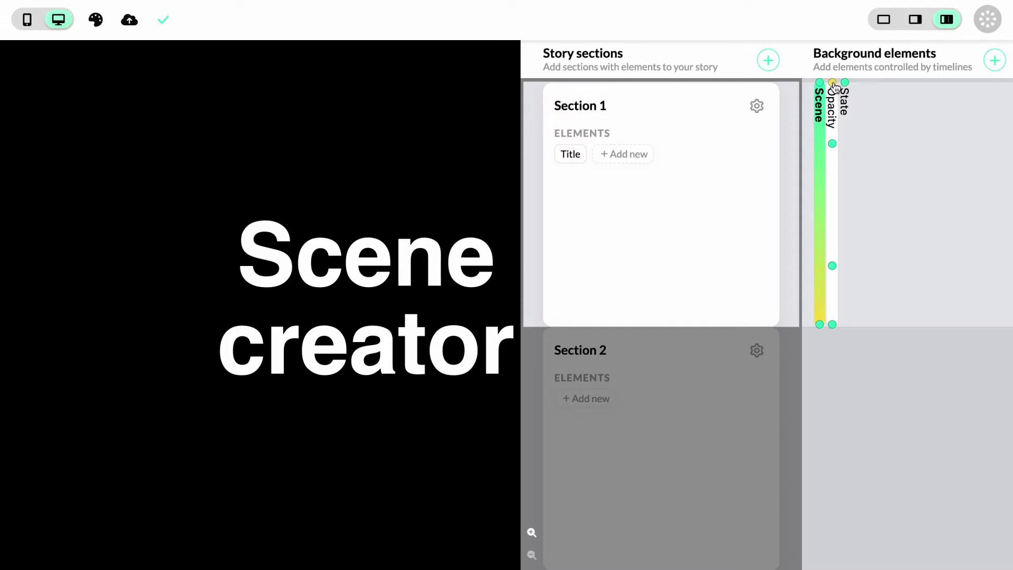
Raise the 3D scene's opacity from 0 to 1 at its timeline start, then reopen the scene.
left_click(832, 84)
left_click_drag(745, 159, 871, 157)
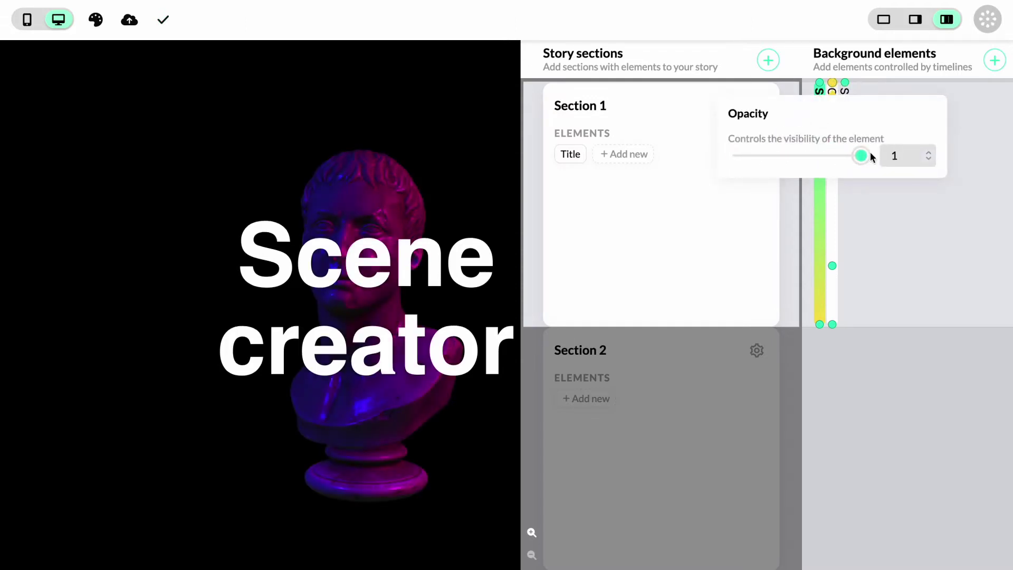
left_click(886, 223)
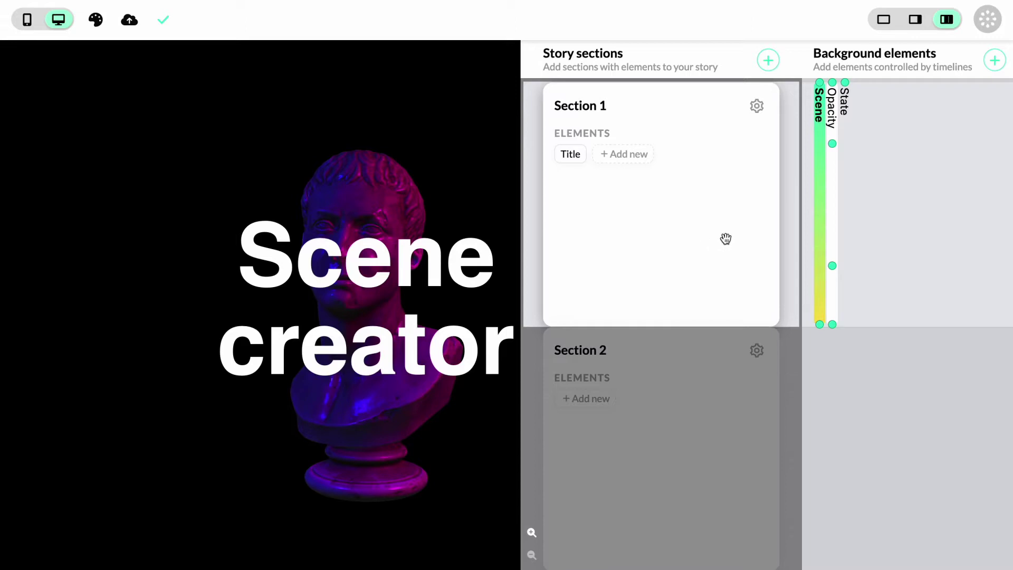
left_click(821, 216)
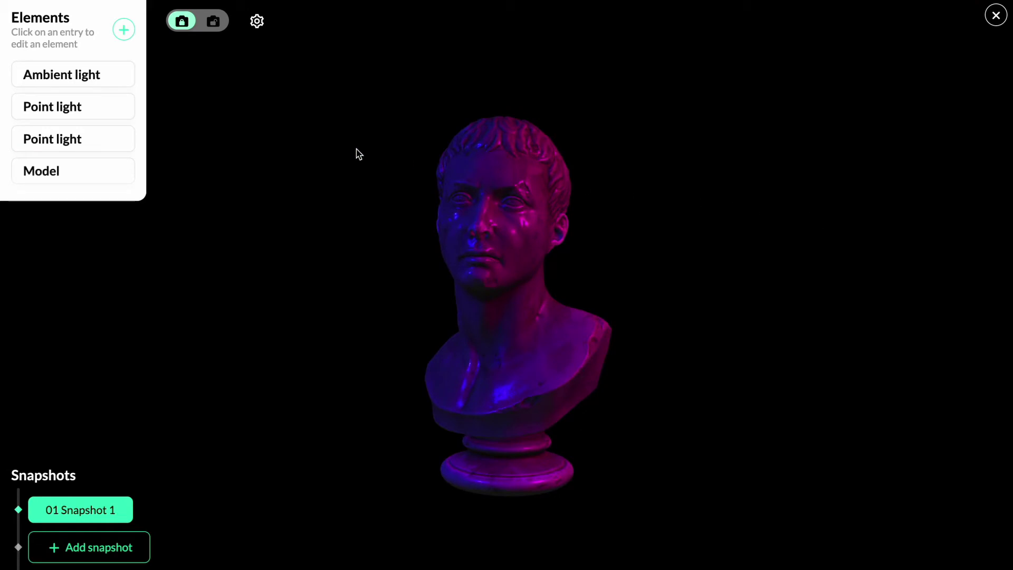
Set the first point light's intensity to 210 and the second's to 96.
left_click(111, 112)
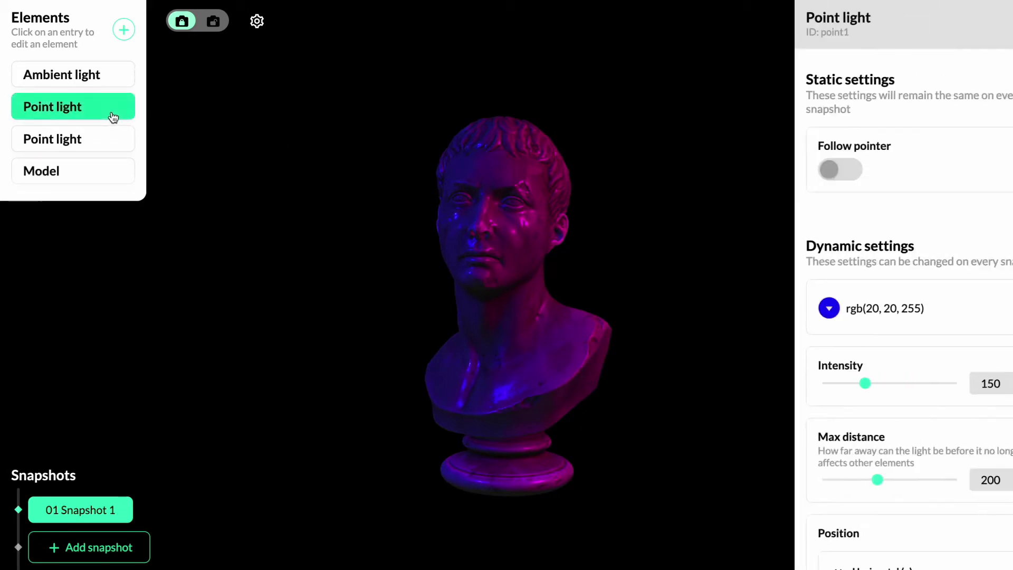
mouse_move(802, 384)
left_mouse_down()
mouse_move(830, 385)
mouse_move(818, 391)
left_mouse_up()
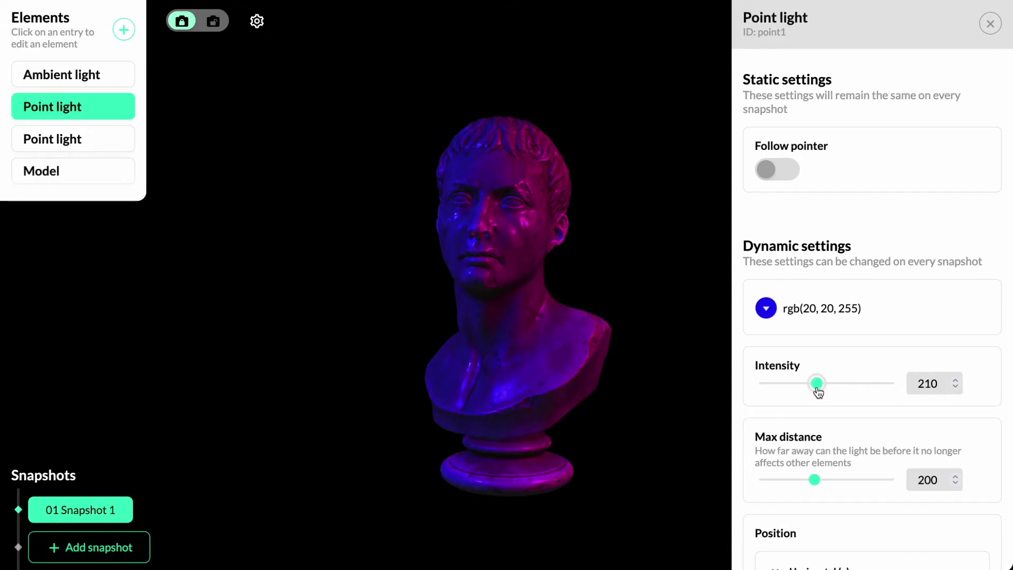
left_click(92, 138)
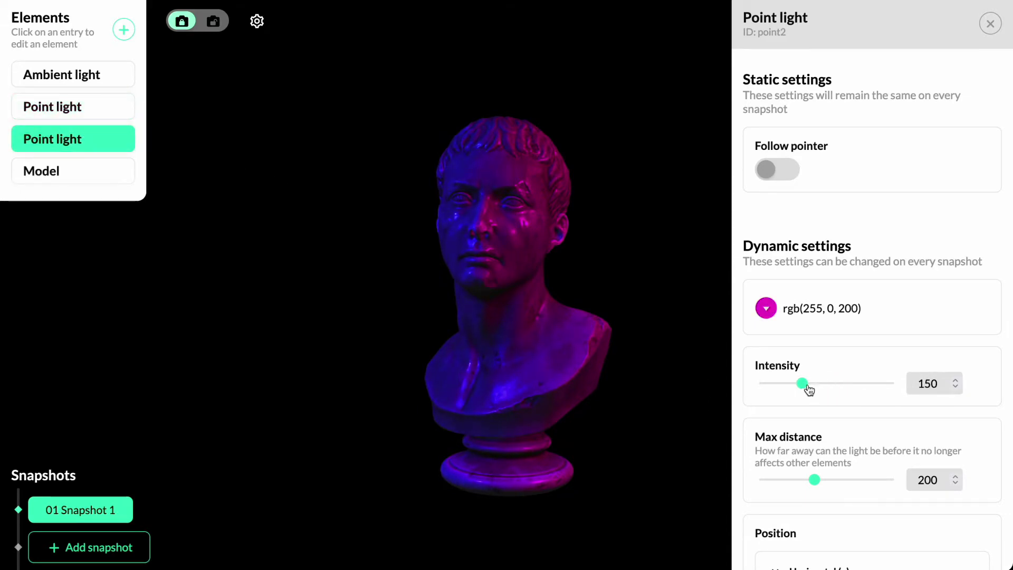
left_click_drag(809, 390, 793, 392)
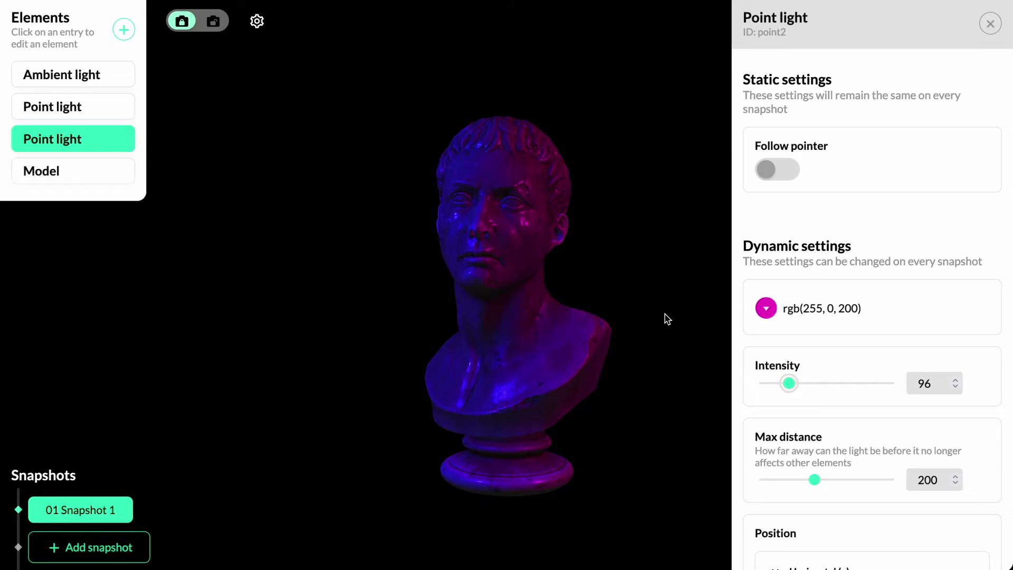
Rotate the bust to Y 0.5168, save it as Snapshot 2, and preview both snapshots.
left_click(549, 325)
scroll(845, 420, "down", 10)
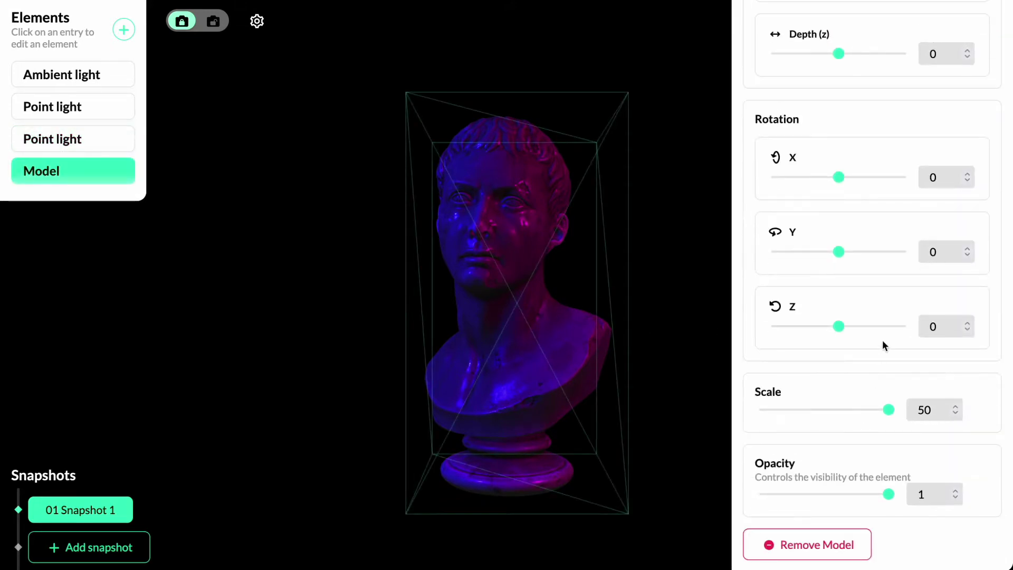
left_click_drag(844, 260, 844, 257)
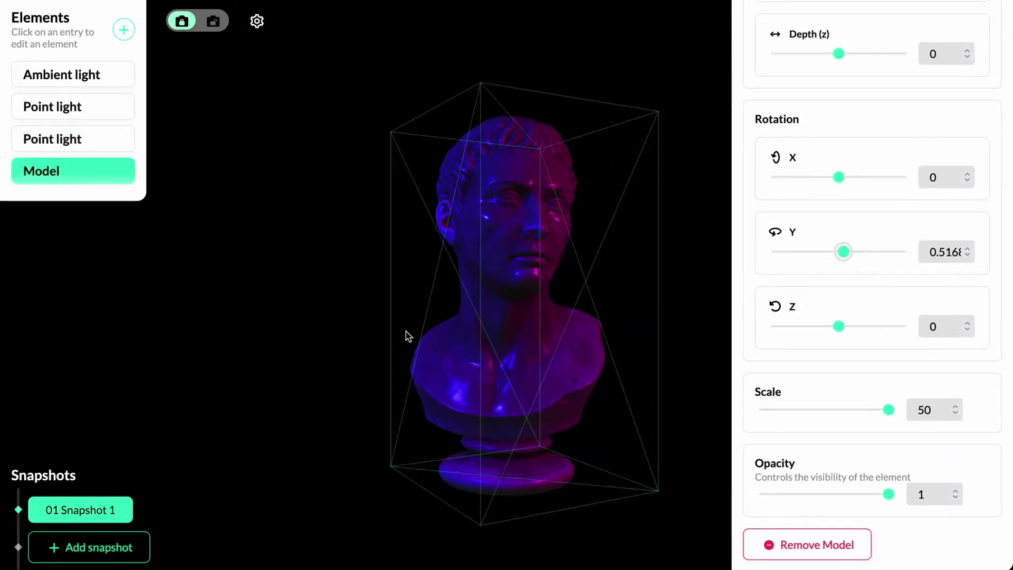
left_click(100, 547)
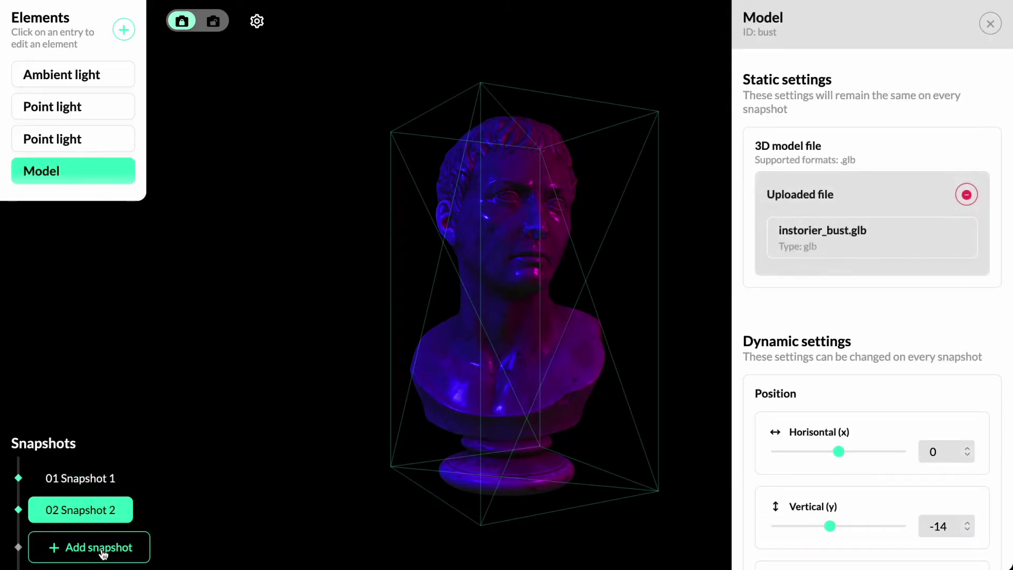
left_click(353, 365)
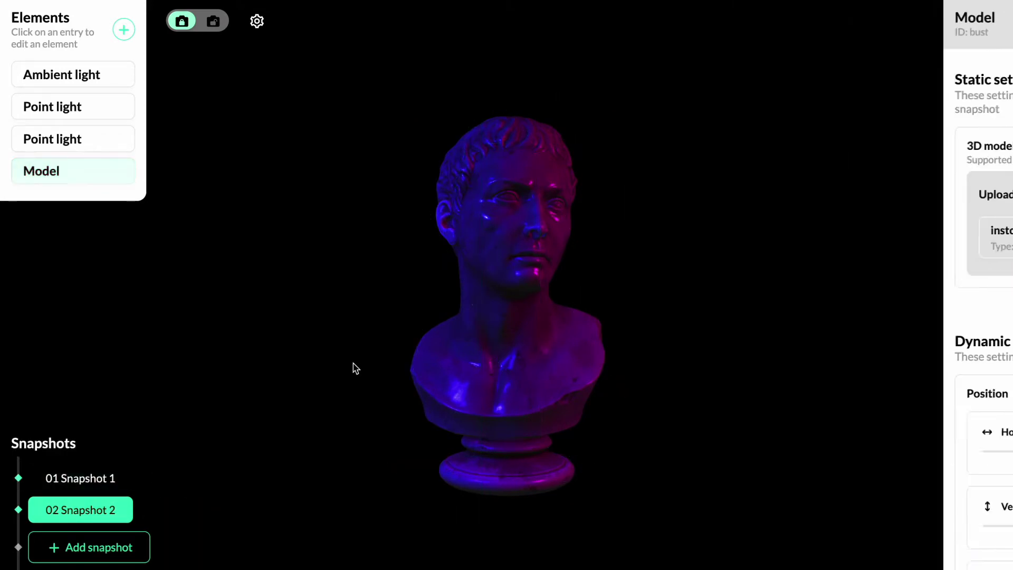
left_click(102, 484)
left_click(91, 514)
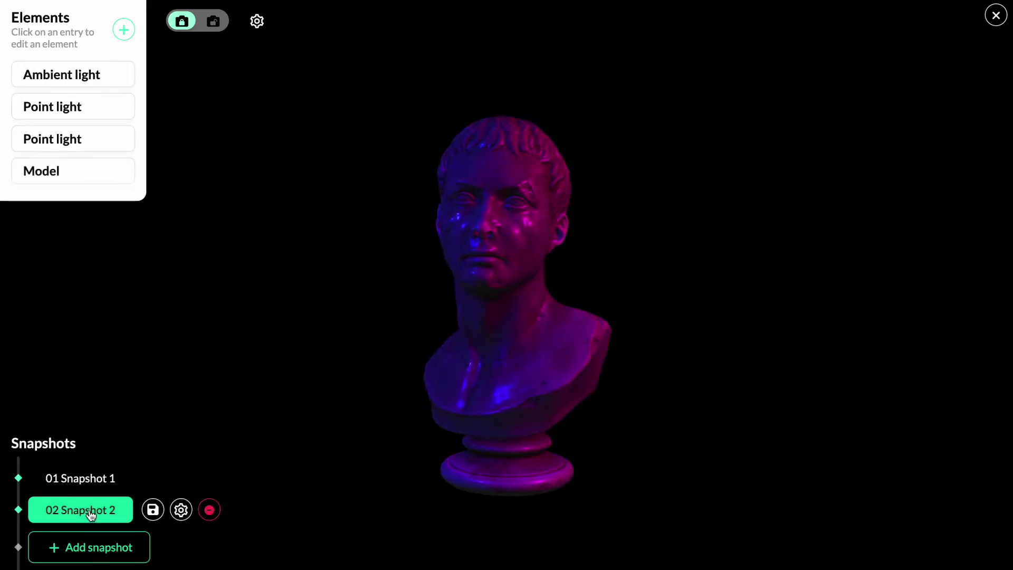
Stretch the scene's State track to the bottom of Section 1 and scroll the preview to test it.
left_click(994, 17)
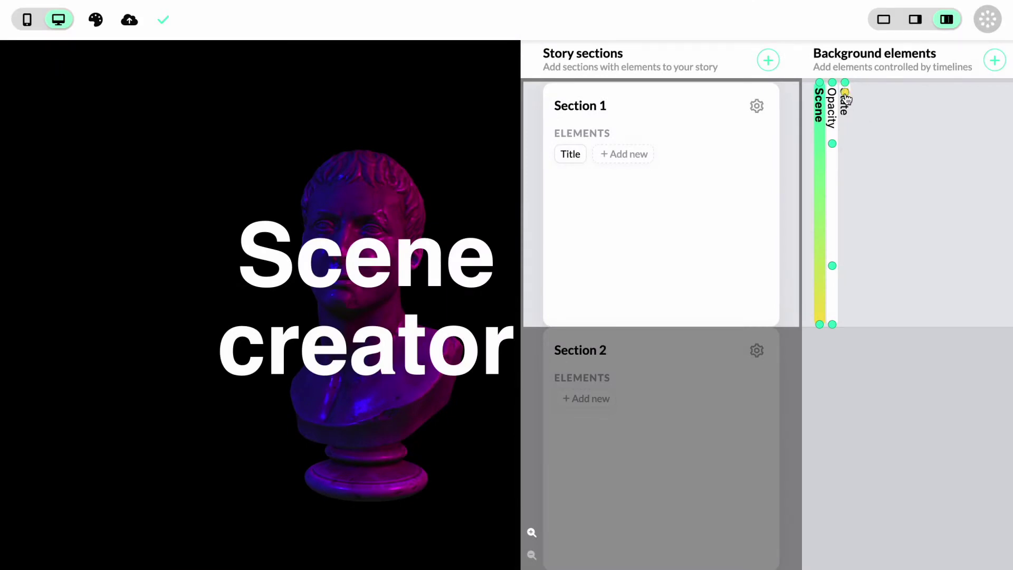
left_click_drag(845, 95, 845, 264)
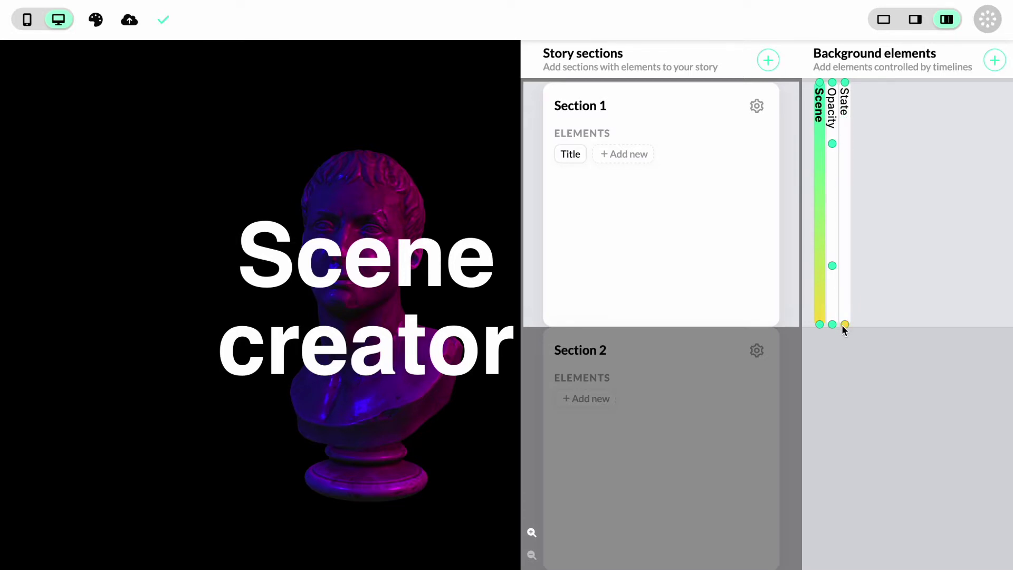
left_click_drag(845, 328, 841, 324)
scroll(683, 298, "down", 2)
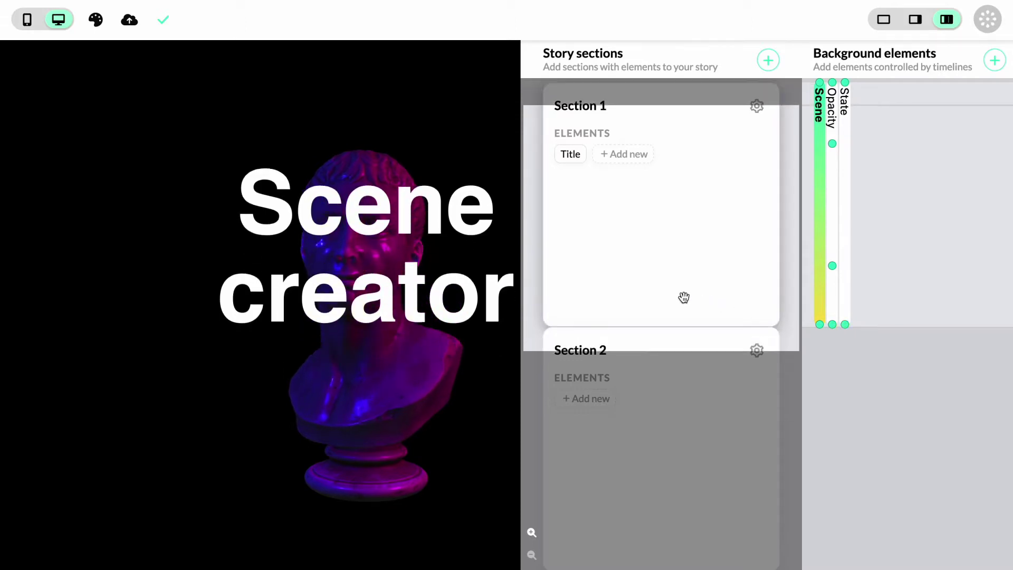
scroll(684, 297, "down", 5)
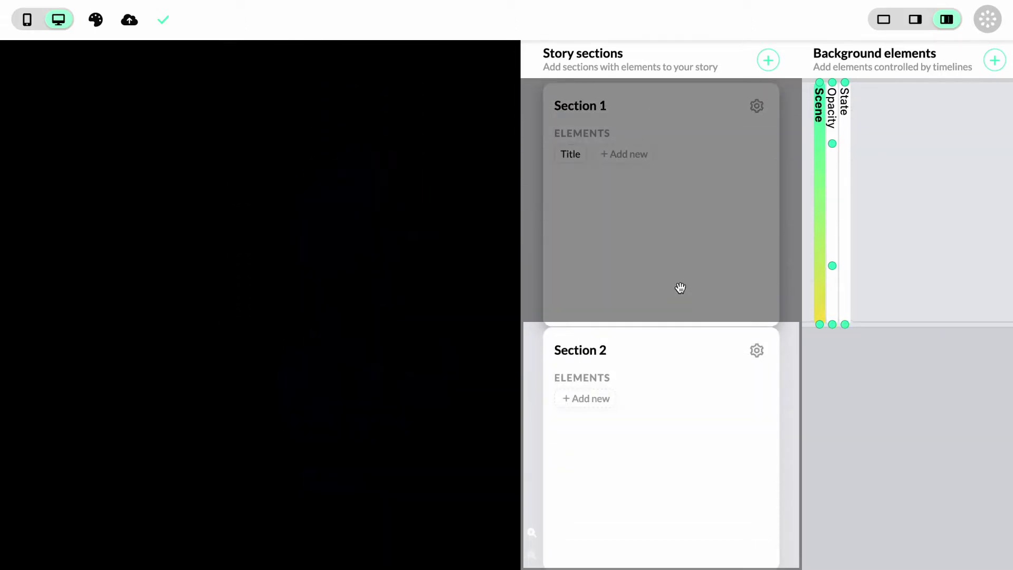
scroll(680, 287, "up", 5)
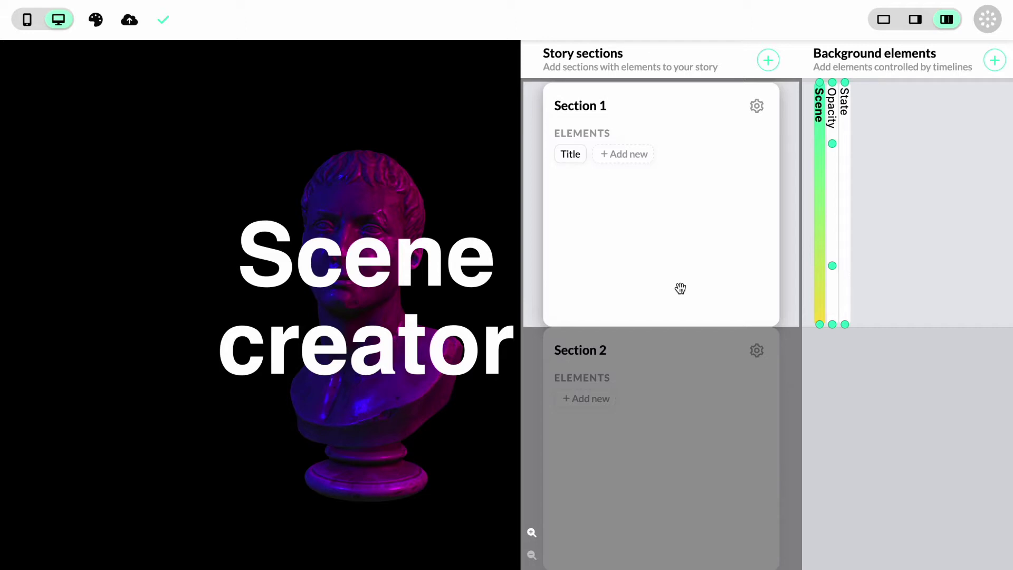
Reopen the 3D scene and switch Snapshot 1's Interactive toggle on.
left_click(818, 230)
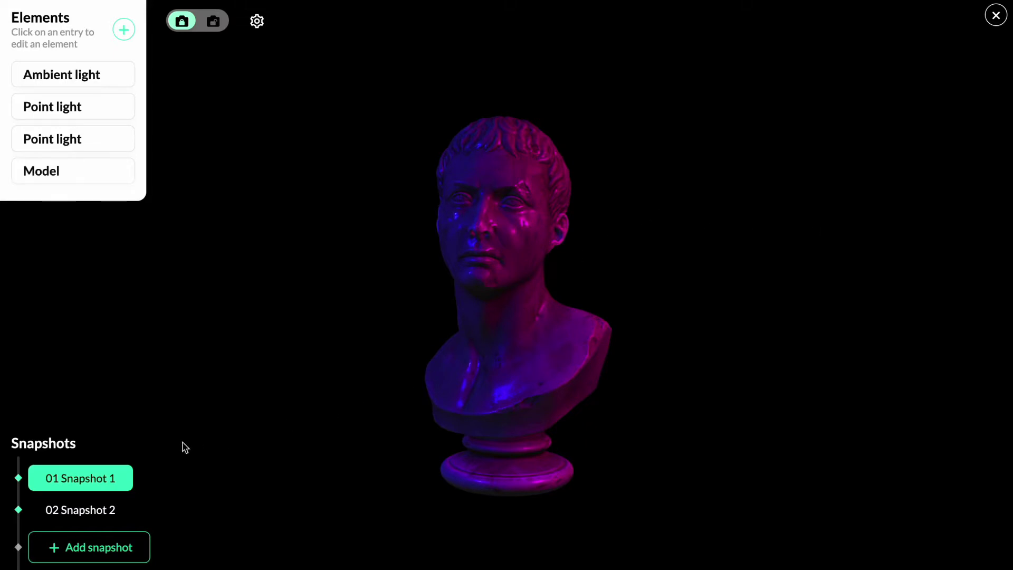
mouse_move(117, 478)
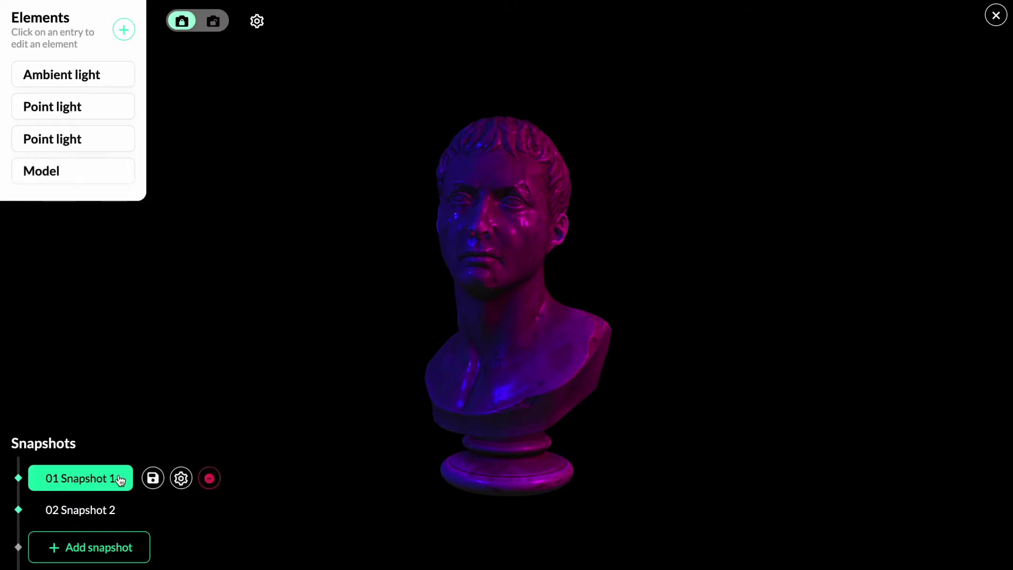
left_click(181, 480)
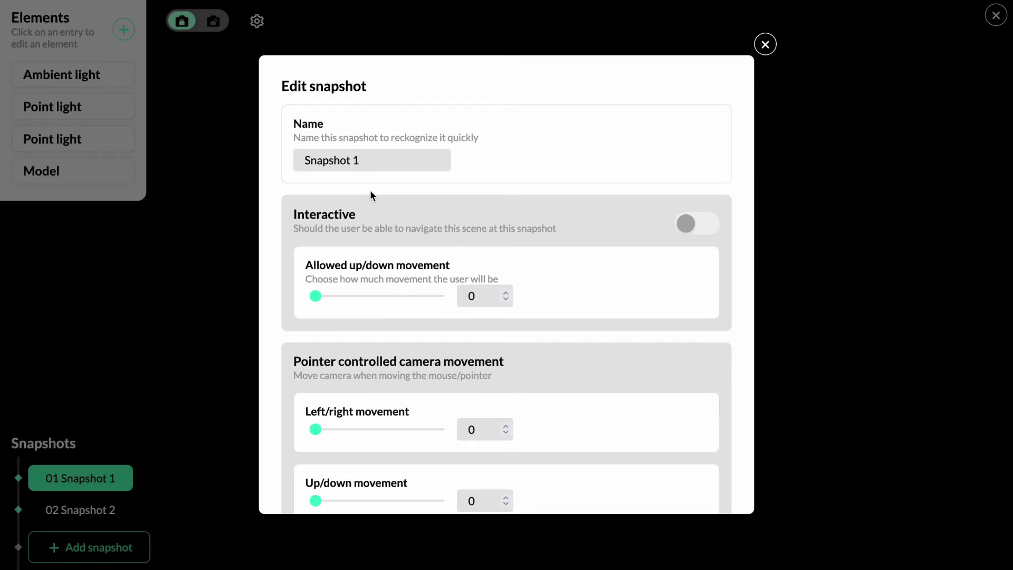
left_click(688, 225)
left_click(765, 46)
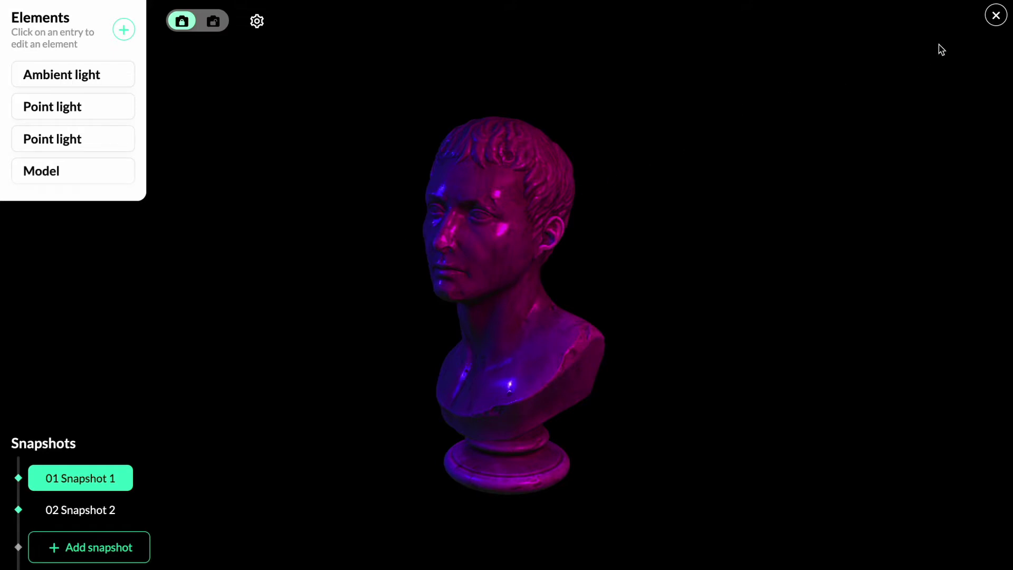
Reopen the 3D scene and turn Snapshot 1's Interactive setting off.
left_click(996, 18)
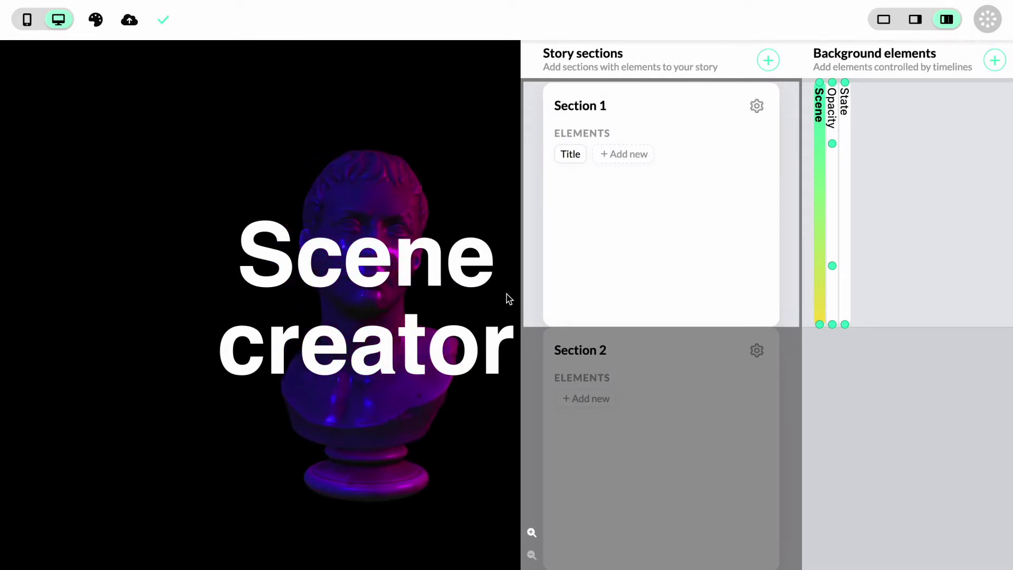
left_click(814, 218)
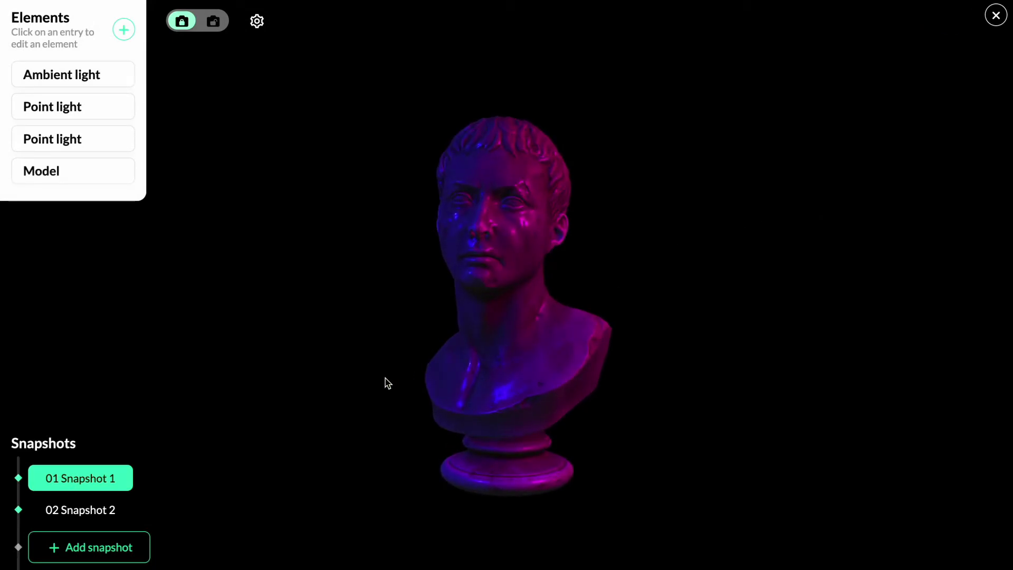
left_click(181, 479)
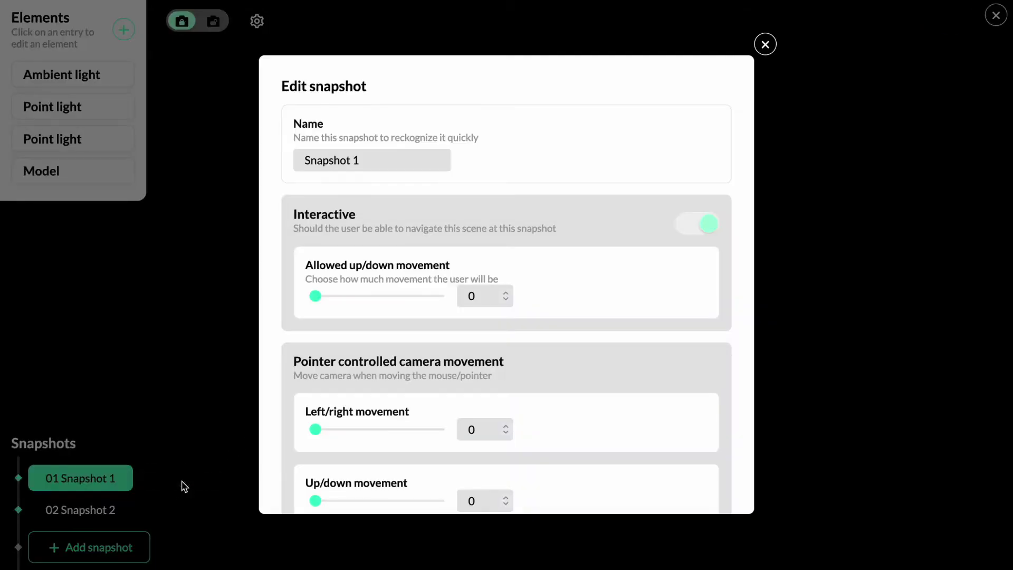
left_click(700, 224)
Raise Snapshot 1's Left/right movement to 20 and increase its Up/down movement.
scroll(639, 323, "down", 2)
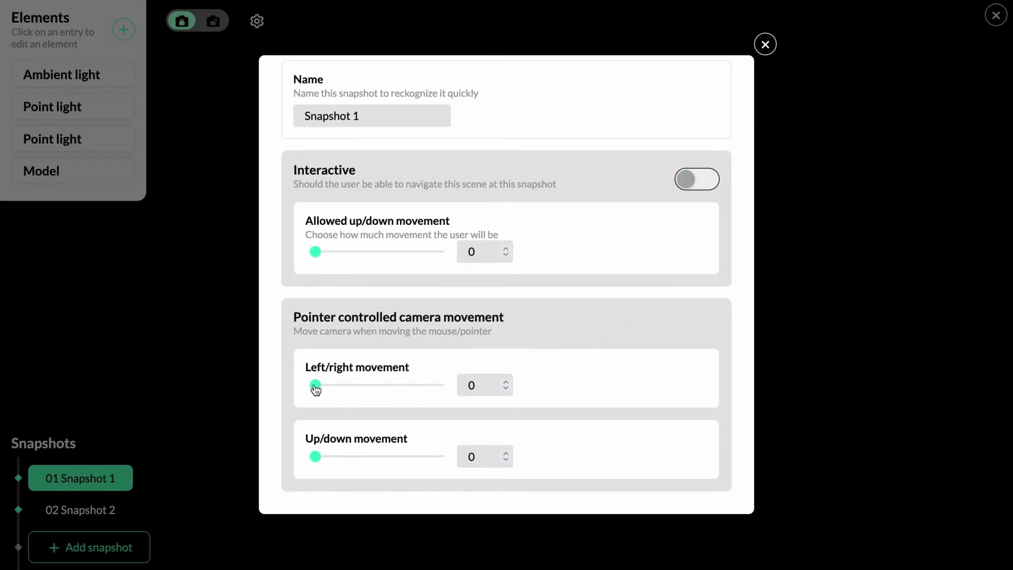
left_click_drag(315, 385, 443, 390)
left_click_drag(318, 457, 443, 470)
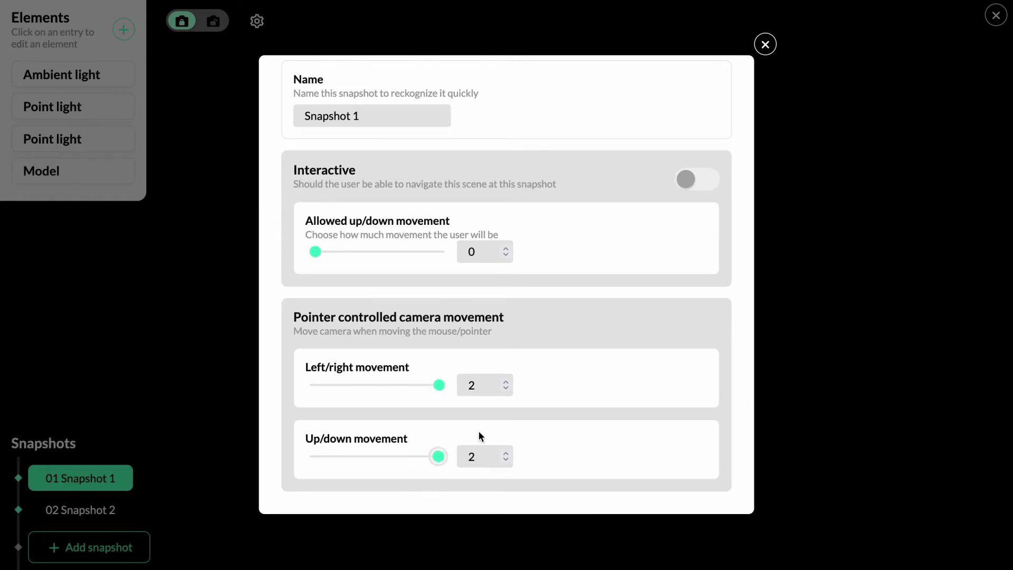
left_click(806, 255)
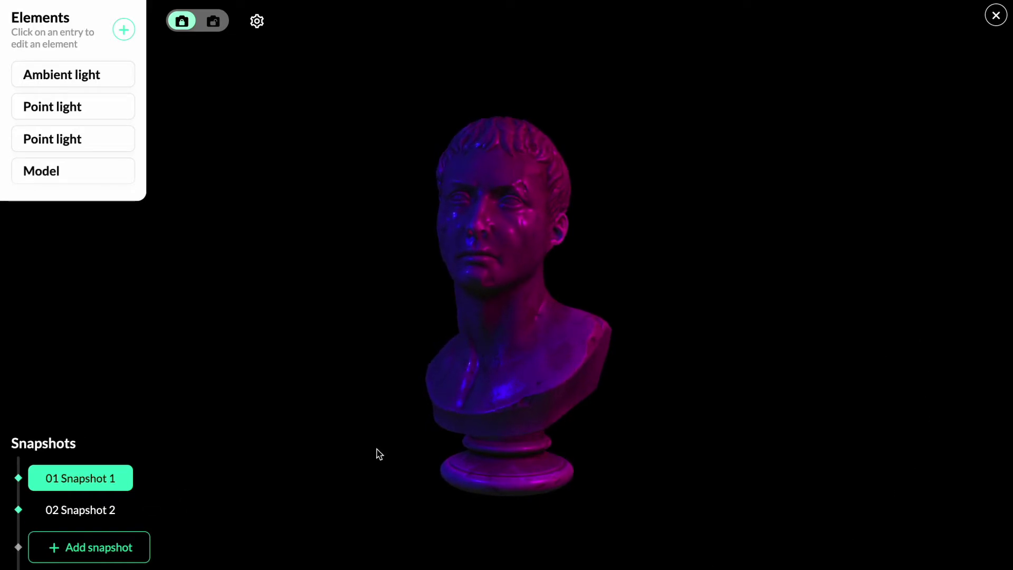
left_click(181, 478)
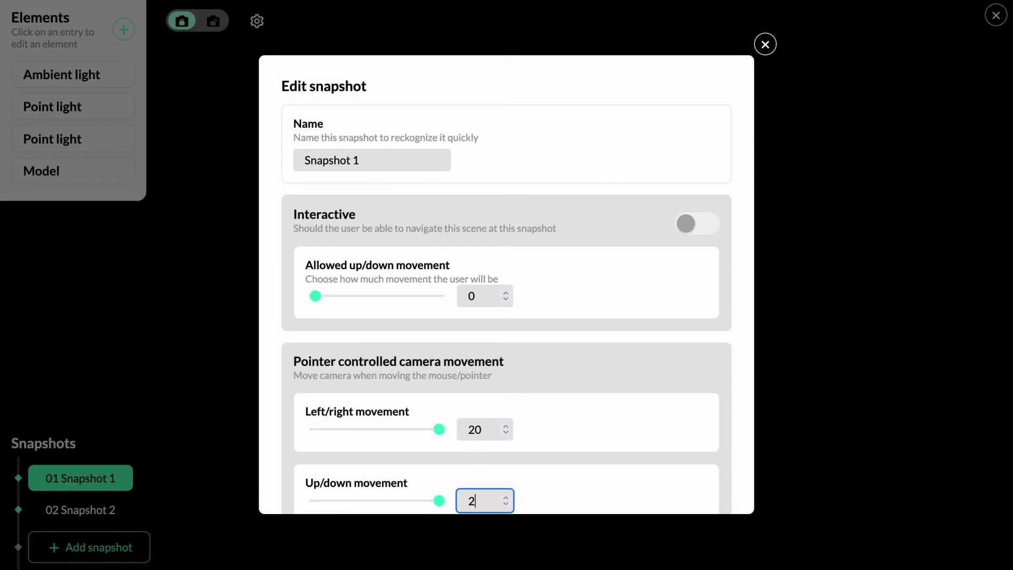
left_click(796, 326)
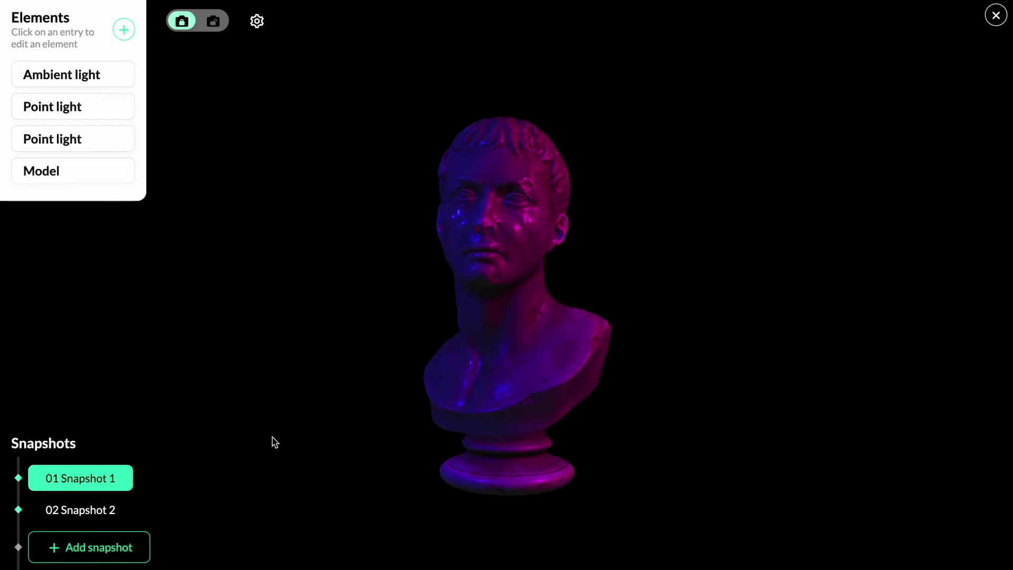
Delete Snapshot 2 and Snapshot 1, then add a sphere basic shape to the scene.
left_click(210, 511)
left_click(209, 510)
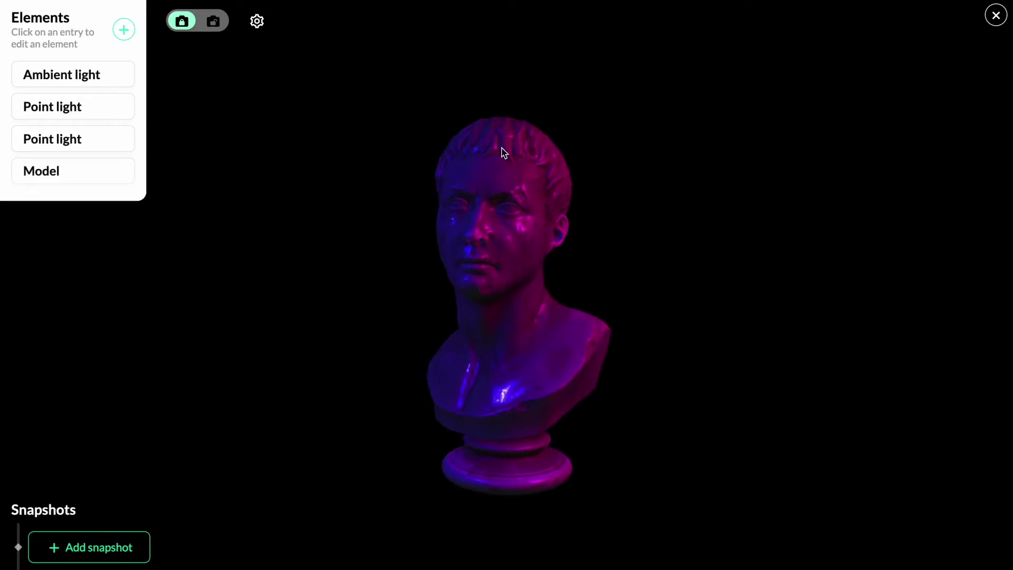
left_click(124, 30)
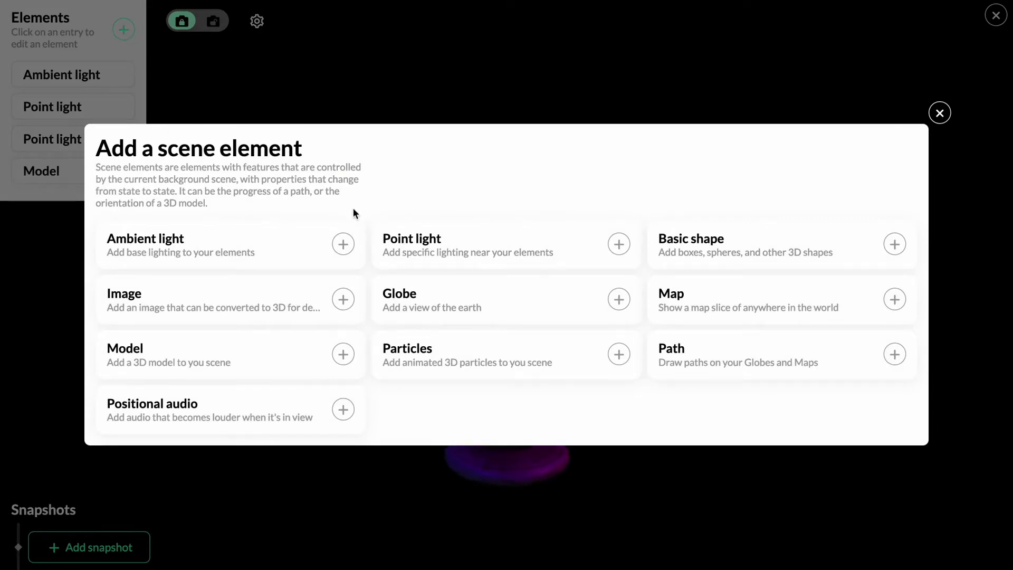
left_click(708, 250)
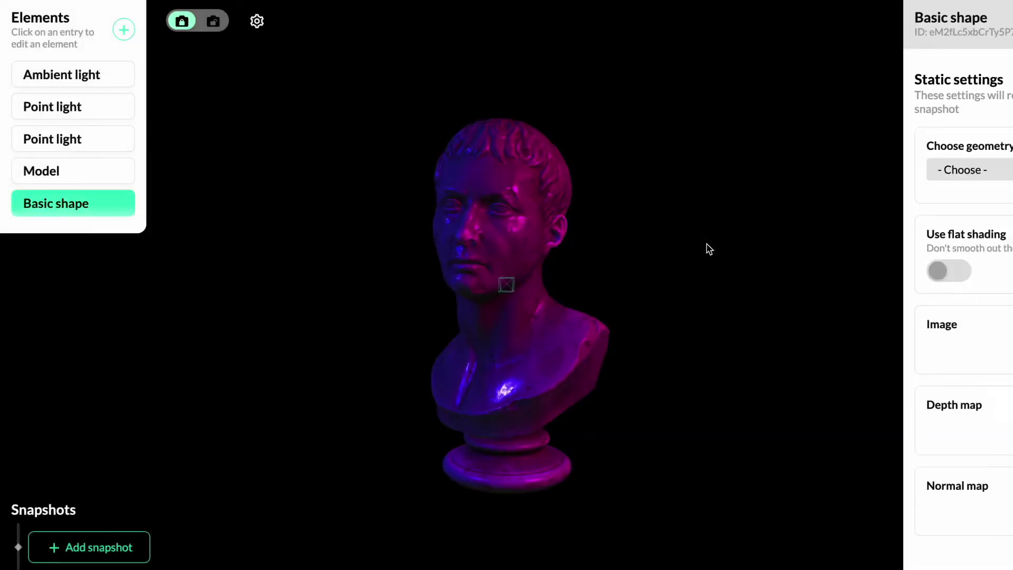
left_click(834, 169)
left_click(802, 217)
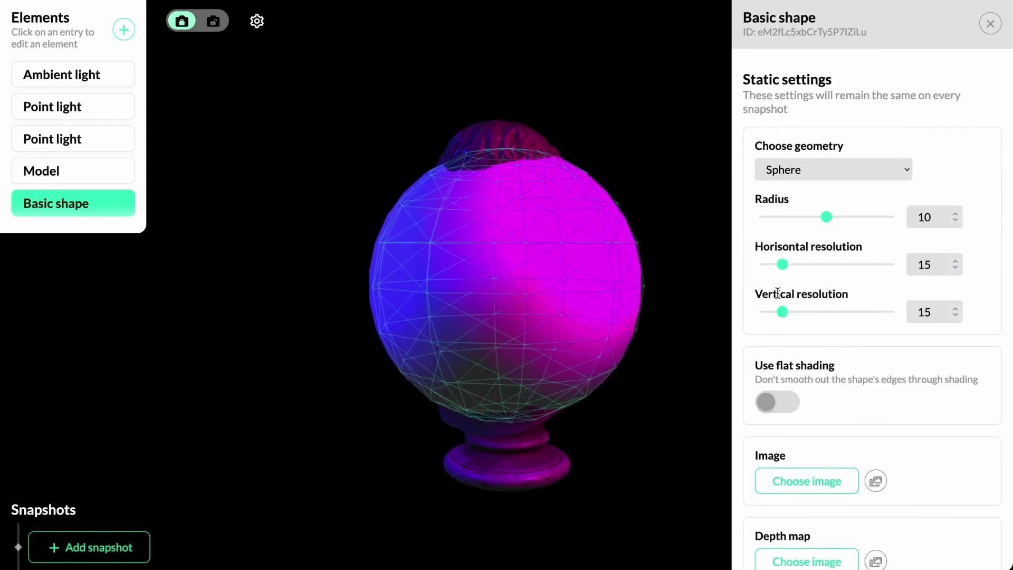
Place the sphere at horizontal -28 with metalness 0.77 and scale 0.86.
scroll(800, 346, "down", 10)
left_click_drag(839, 369, 821, 369)
scroll(843, 185, "down", 9)
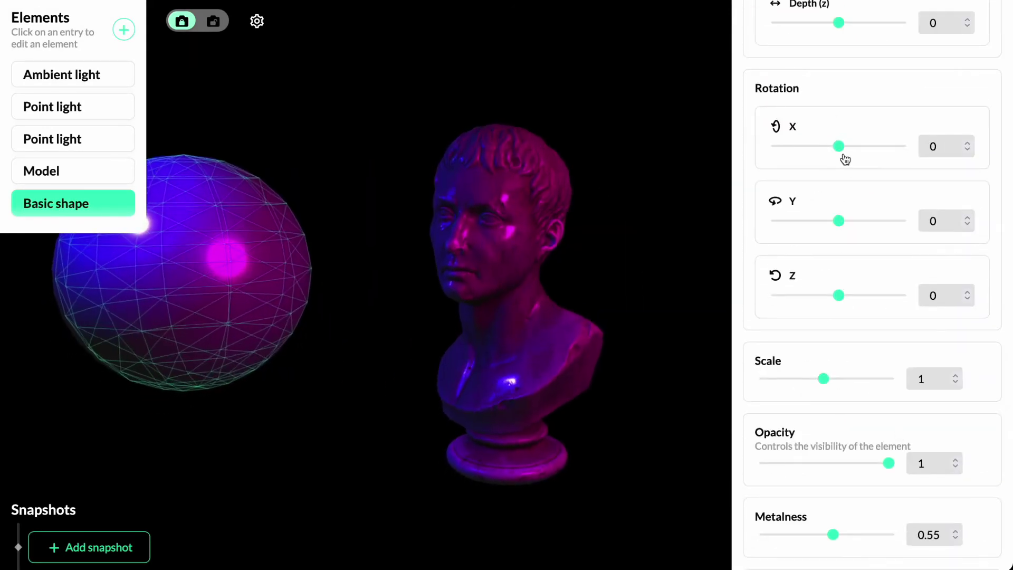
scroll(849, 264, "down", 3)
left_click_drag(834, 424, 859, 426)
left_click_drag(822, 272, 807, 269)
scroll(871, 211, "up", 1)
scroll(965, 74, "up", 10)
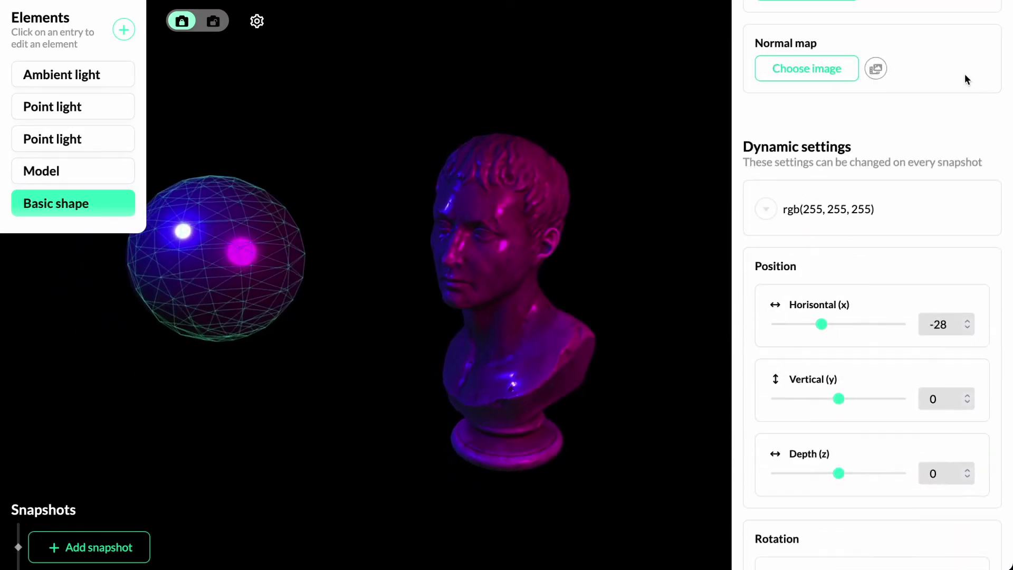
left_click(988, 22)
Add a box basic shape with metalness 0.65 and roughness 0.34.
left_click(124, 29)
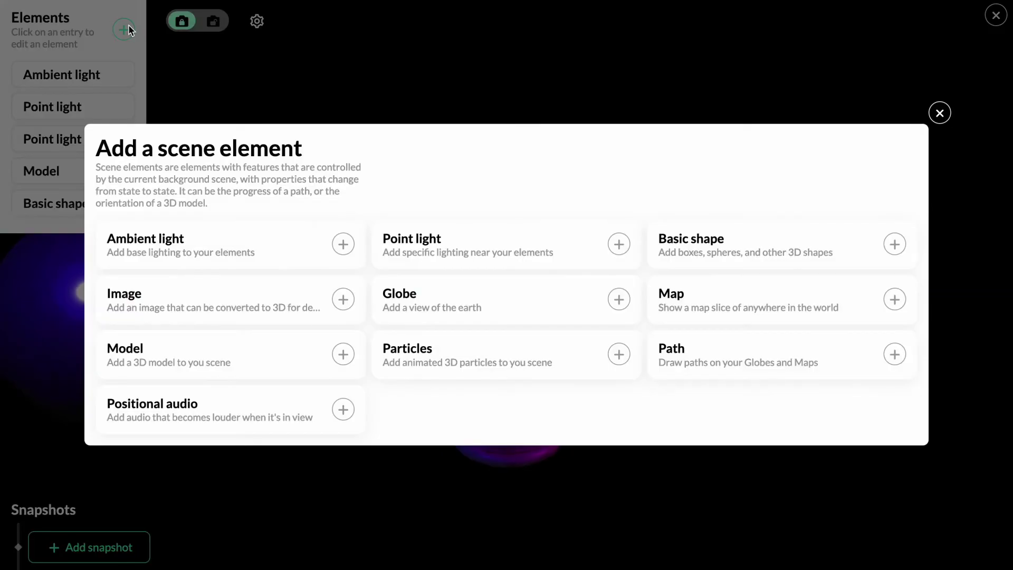
left_click(680, 248)
left_click(793, 169)
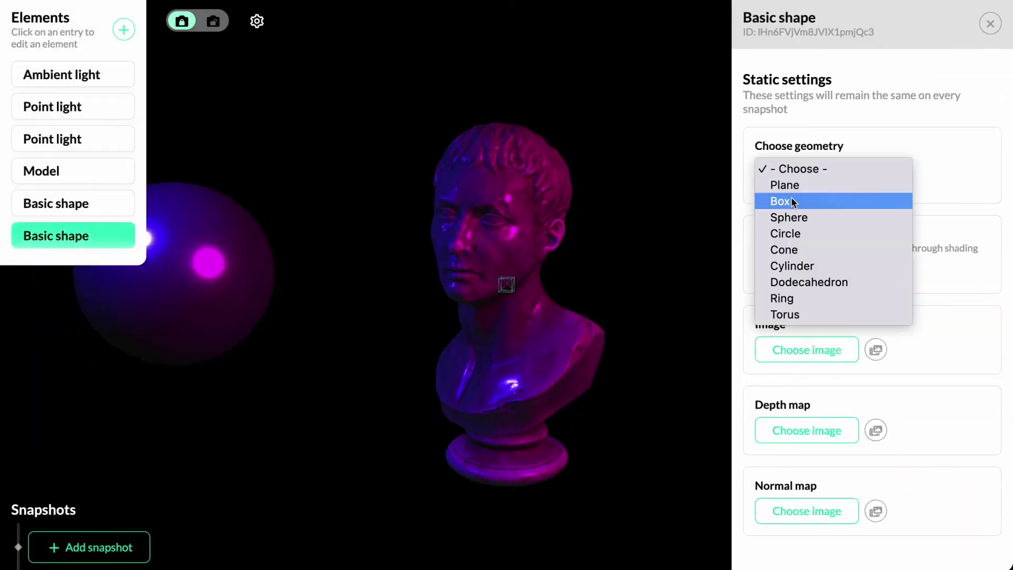
left_click(791, 200)
scroll(903, 346, "down", 10)
scroll(897, 344, "down", 3)
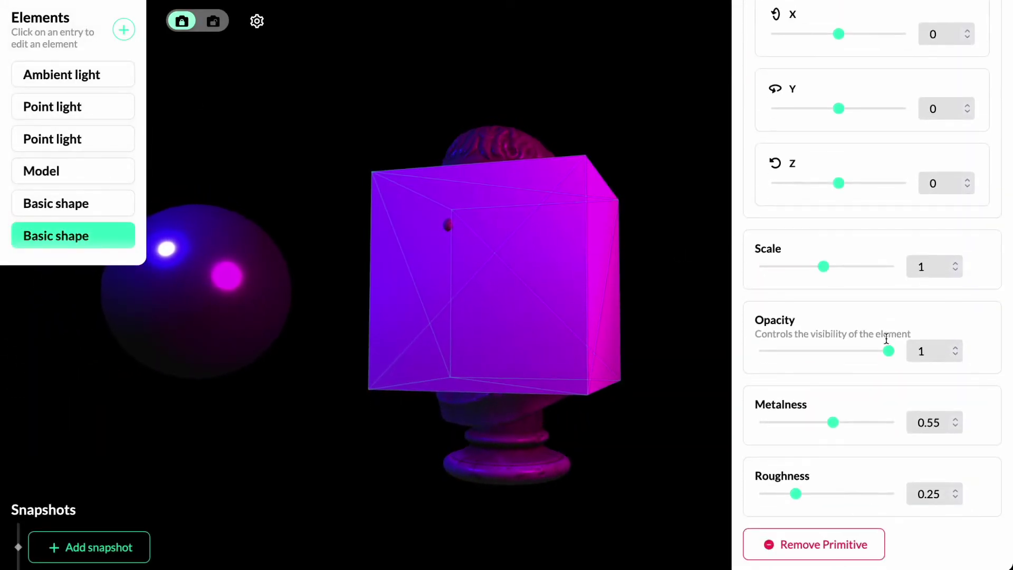
left_click_drag(833, 423, 845, 422)
left_click_drag(792, 494, 809, 495)
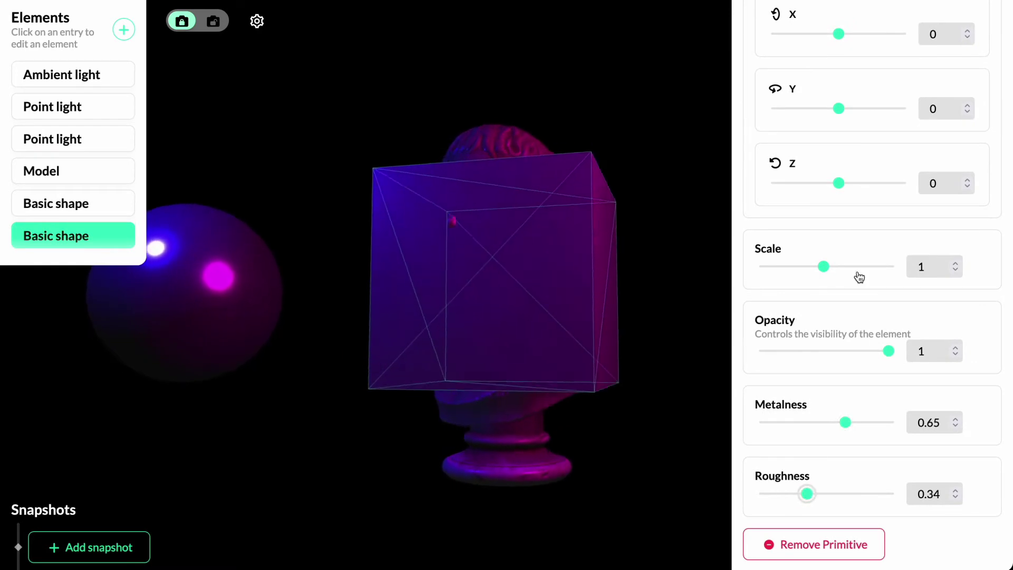
scroll(854, 253, "up", 2)
Rotate the box on X and Y, move it to x 22, y -23, and scale it to 0.9.
left_click_drag(838, 156, 828, 153)
left_click_drag(838, 79, 845, 83)
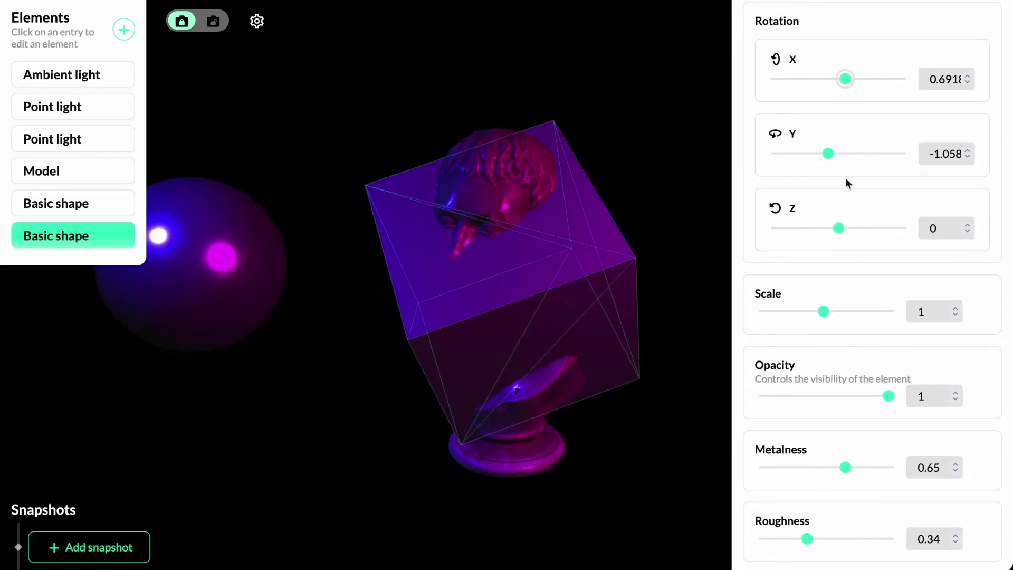
scroll(843, 195, "up", 8)
left_click_drag(837, 256, 852, 257)
left_click_drag(838, 332, 824, 332)
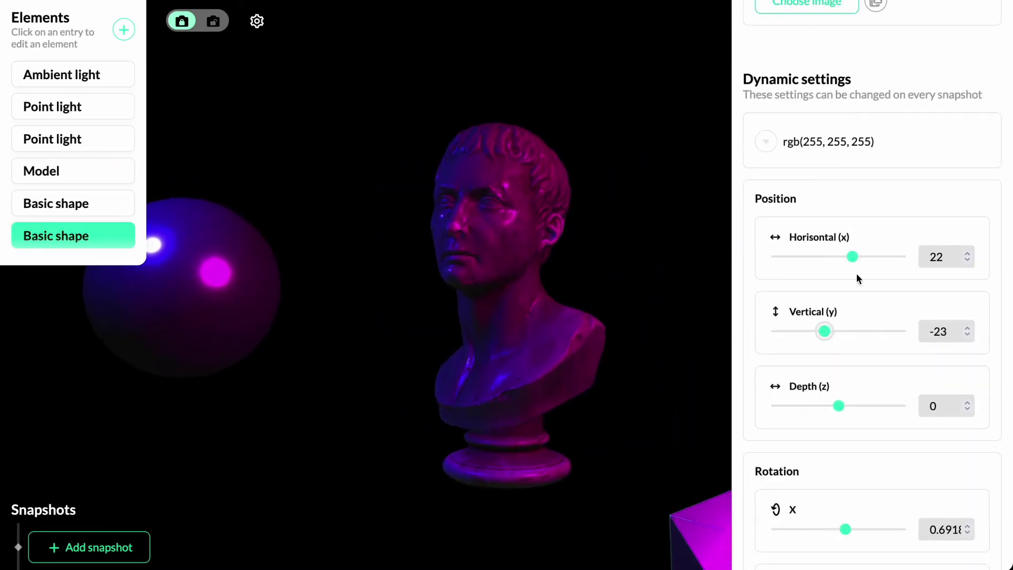
left_click_drag(852, 256, 853, 256)
left_click_drag(838, 406, 846, 406)
left_click_drag(826, 331, 830, 331)
scroll(815, 261, "down", 8)
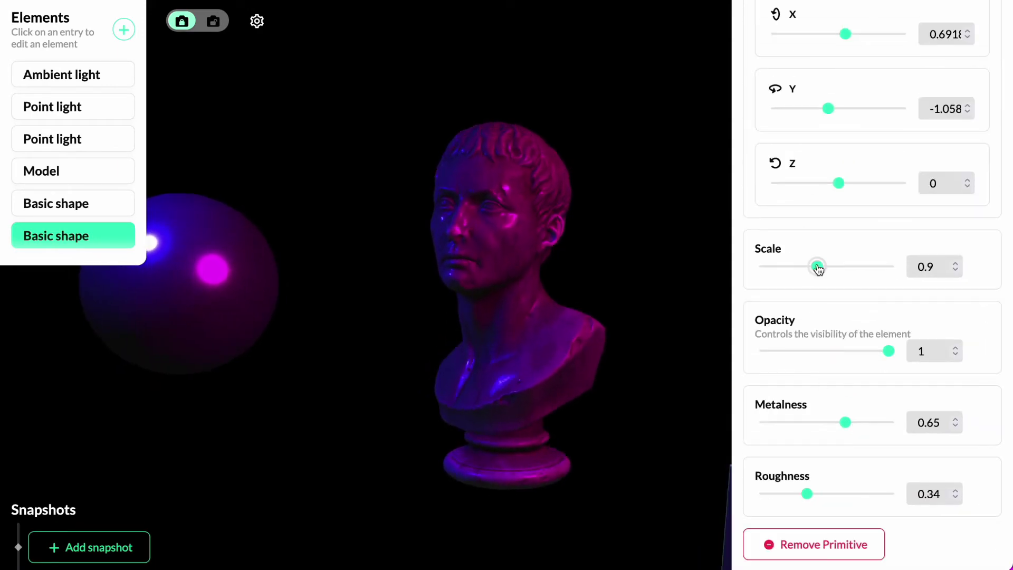
left_click(654, 111)
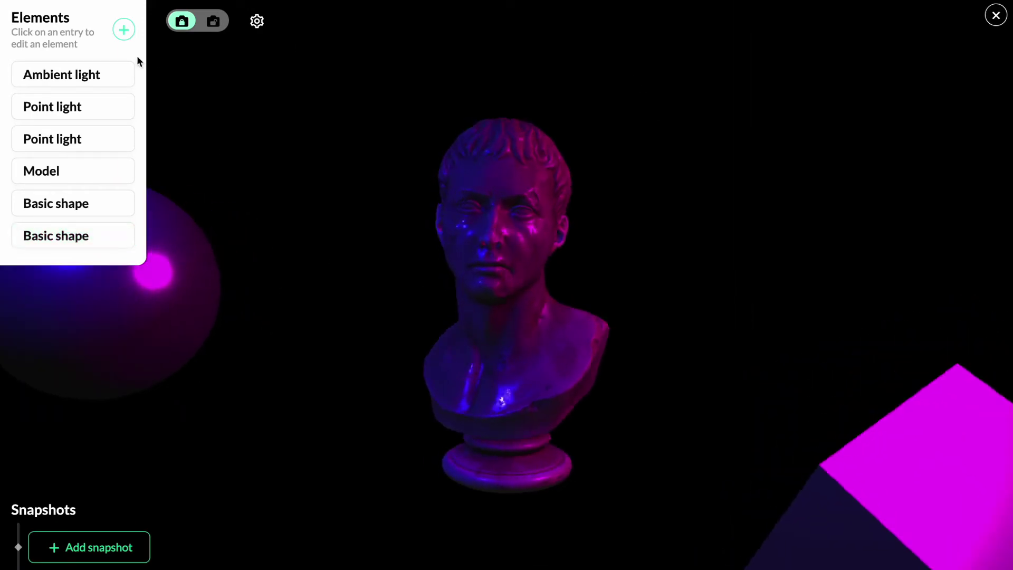
left_click(124, 29)
Add a torus basic shape with radius 8 and a thinner tube.
left_click(707, 239)
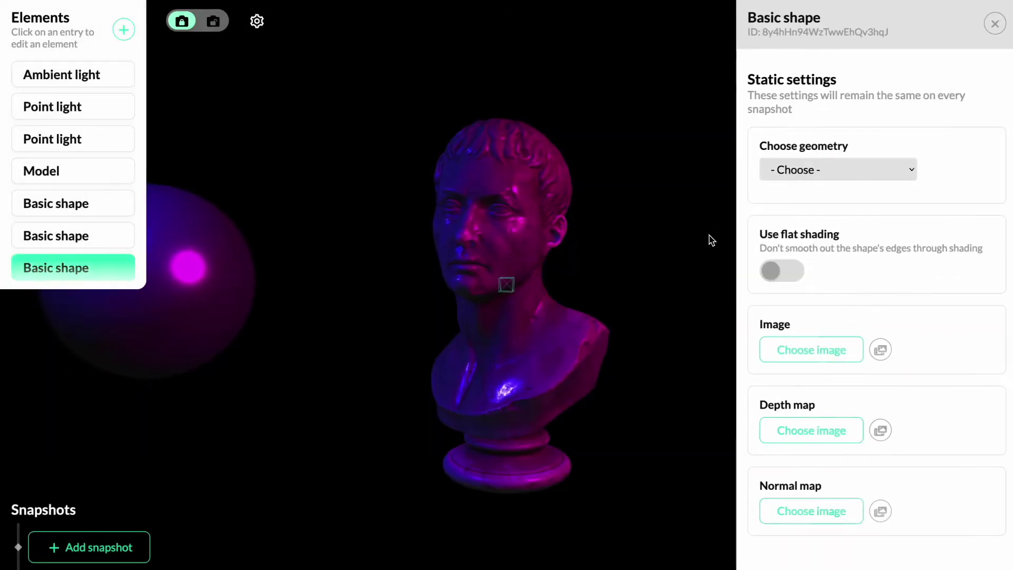
left_click(795, 168)
left_click(807, 314)
scroll(807, 317, "down", 1)
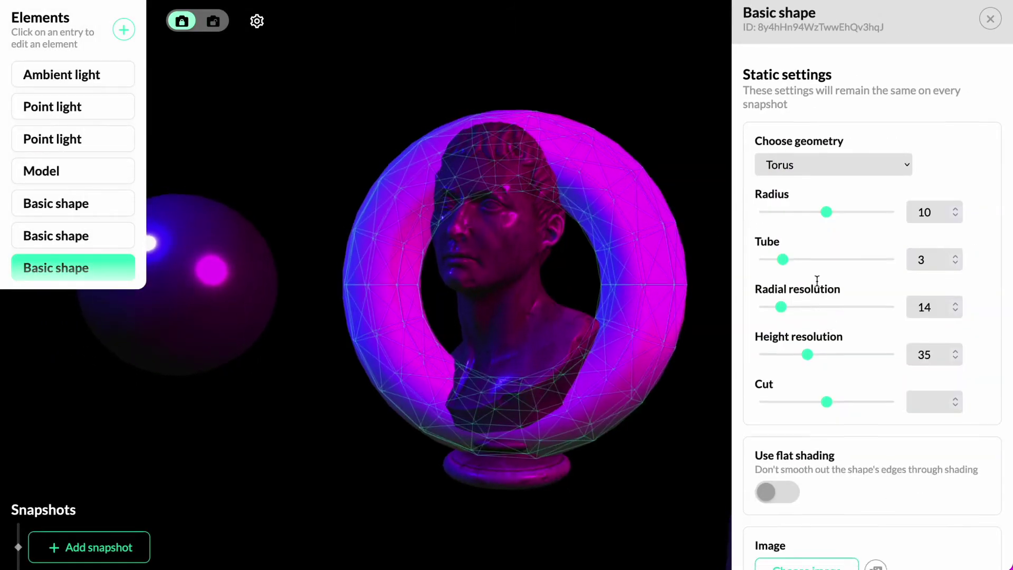
left_click_drag(830, 209, 816, 205)
left_click_drag(785, 253, 778, 253)
Move the torus to horizontal 18 and vertical 21, tilt it, and raise its metalness.
scroll(828, 344, "down", 10)
left_click_drag(839, 205, 849, 205)
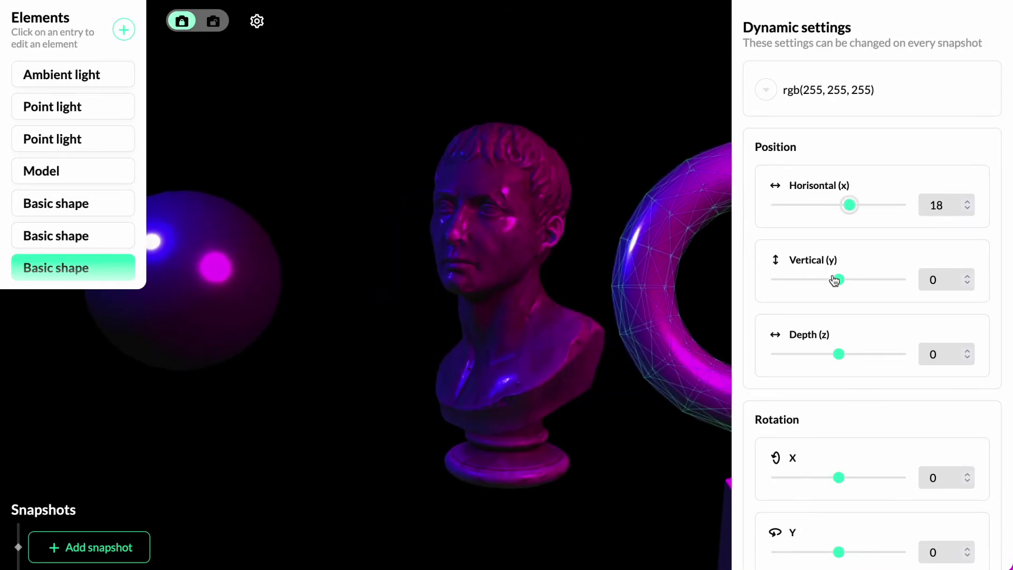
left_click_drag(838, 280, 852, 280)
scroll(848, 366, "down", 1)
left_click_drag(838, 433, 881, 420)
scroll(821, 473, "down", 7)
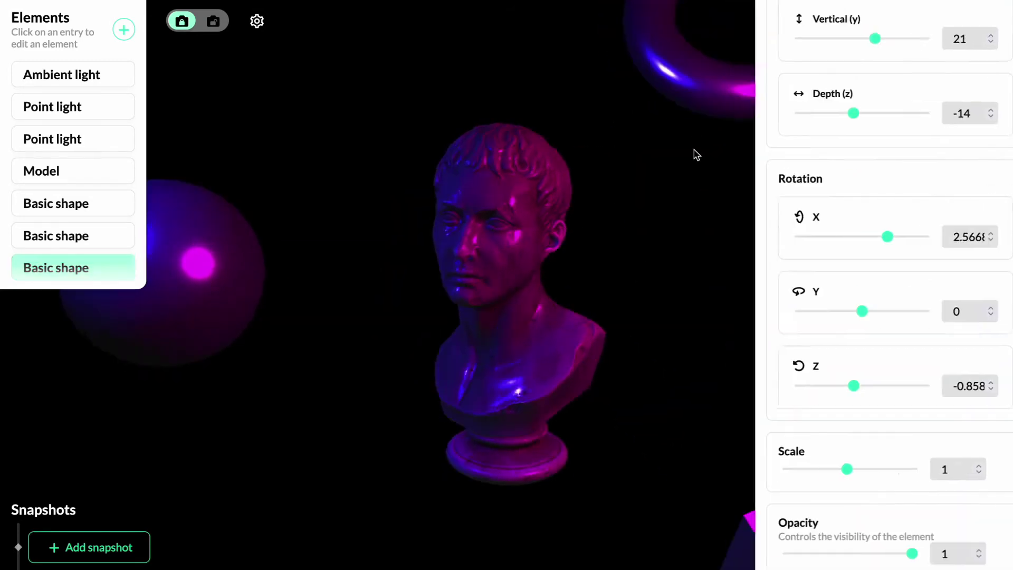
left_click(695, 154)
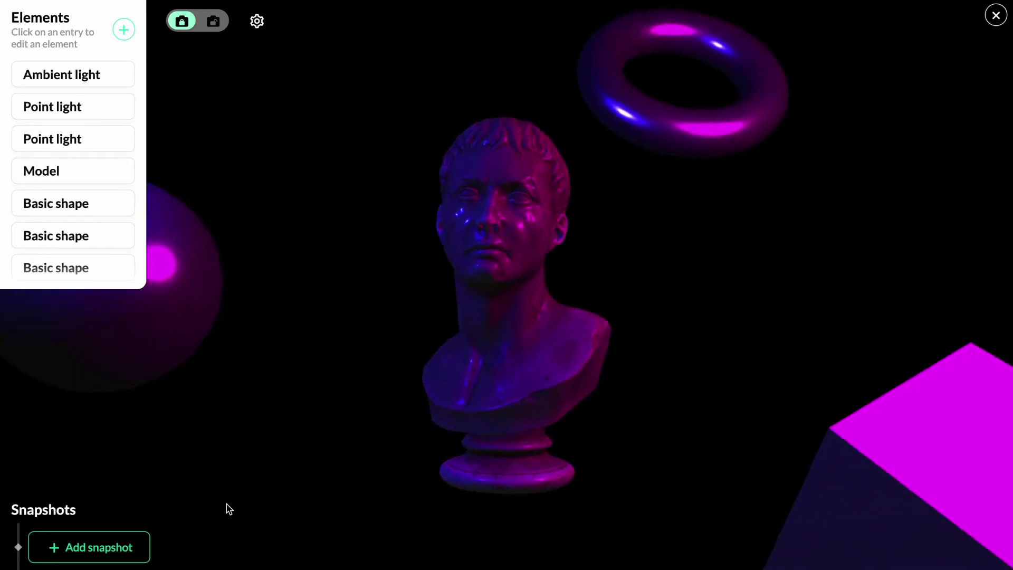
Save Snapshot 1 with the bust facing forward, then rotate the bust to Y about 1.2.
left_click(123, 549)
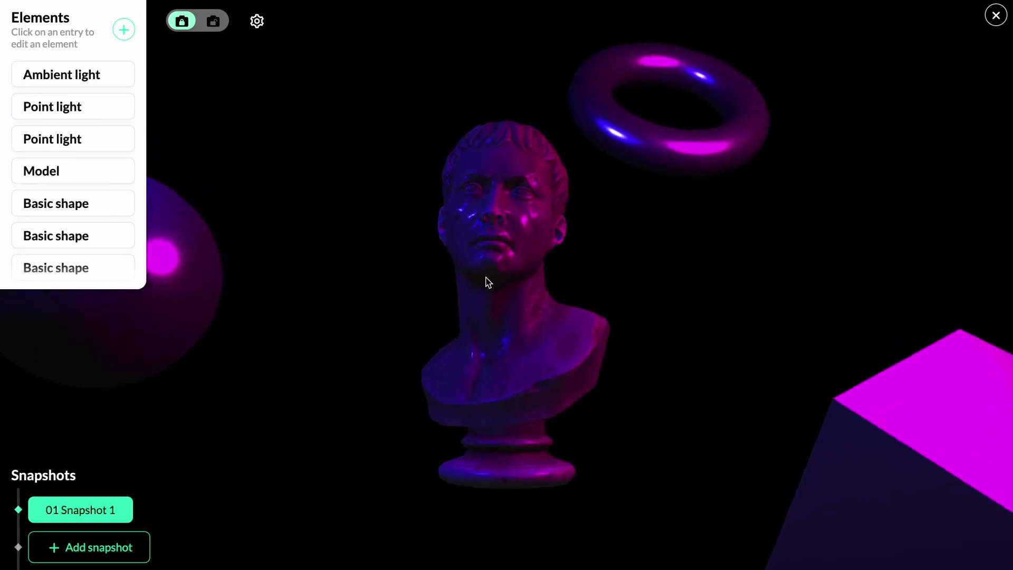
left_click(495, 269)
scroll(842, 385, "down", 10)
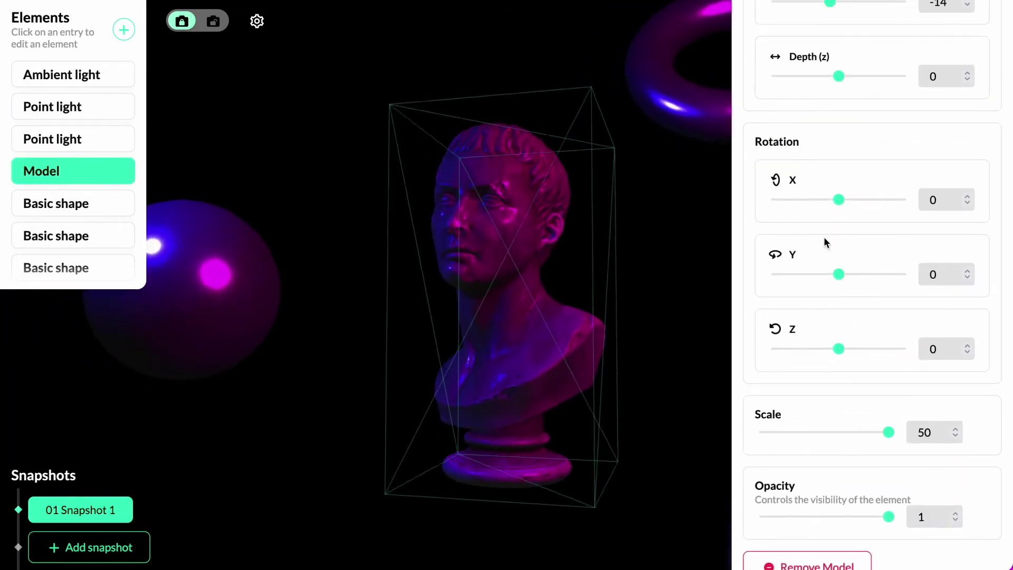
left_click_drag(839, 274, 850, 278)
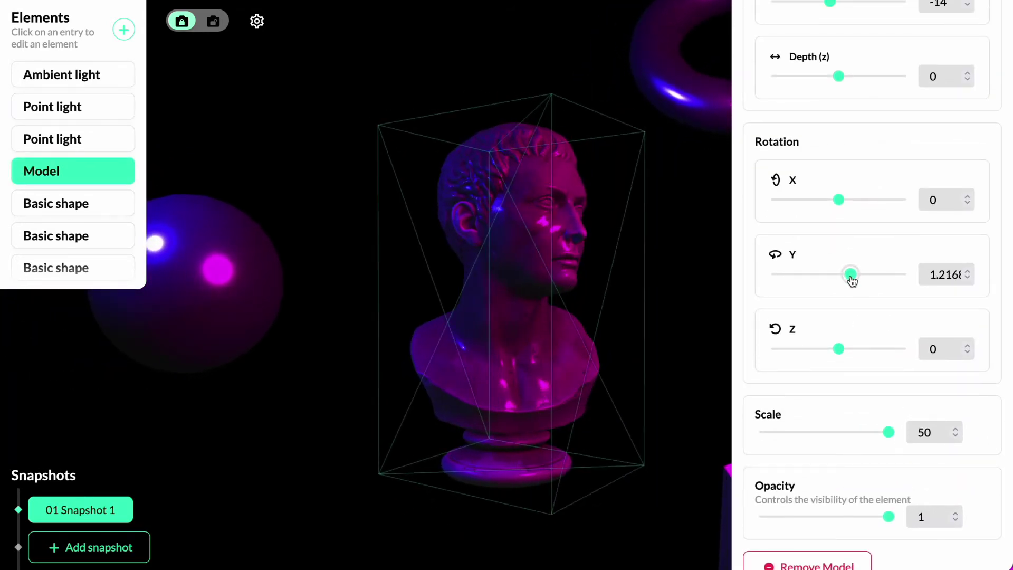
left_click(386, 380)
Save the profile pose as Snapshot 2 and preview both snapshots.
left_click(116, 547)
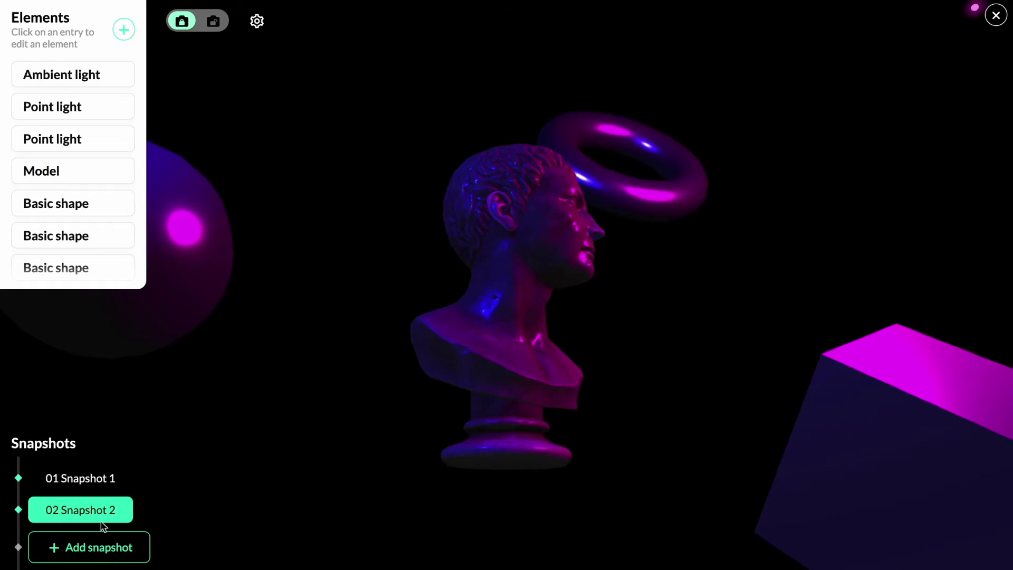
left_click(91, 480)
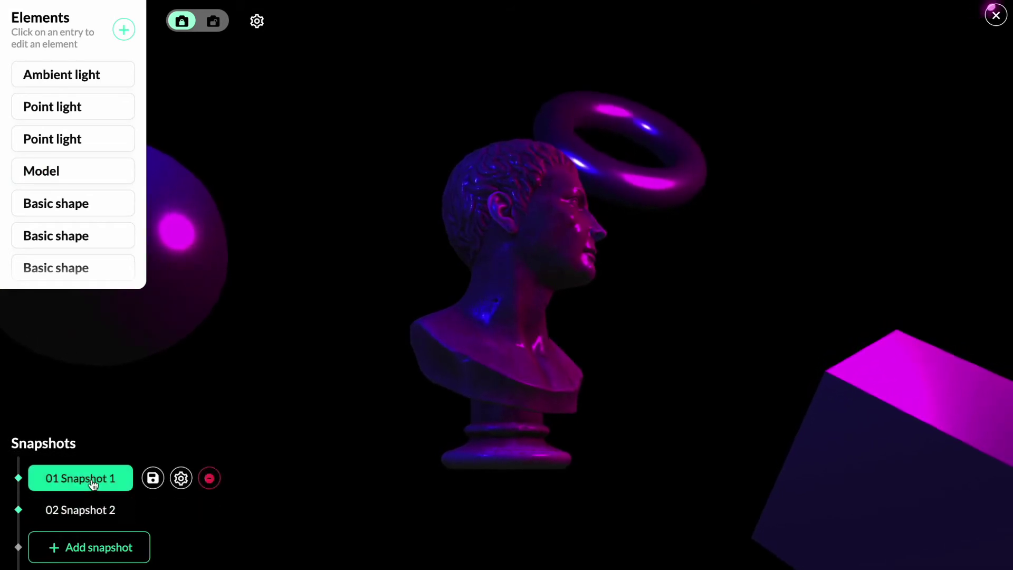
left_click(93, 512)
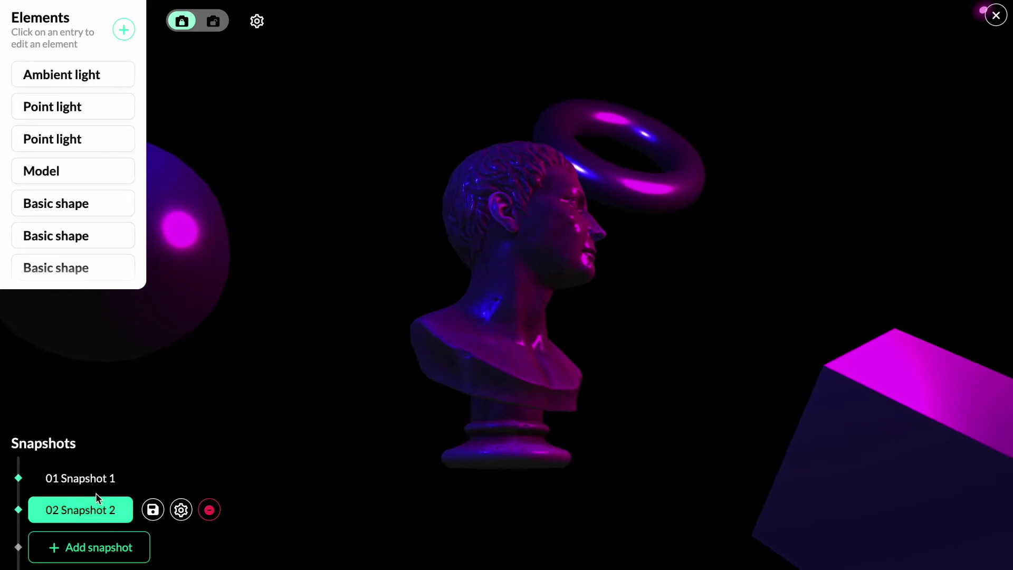
left_click(97, 489)
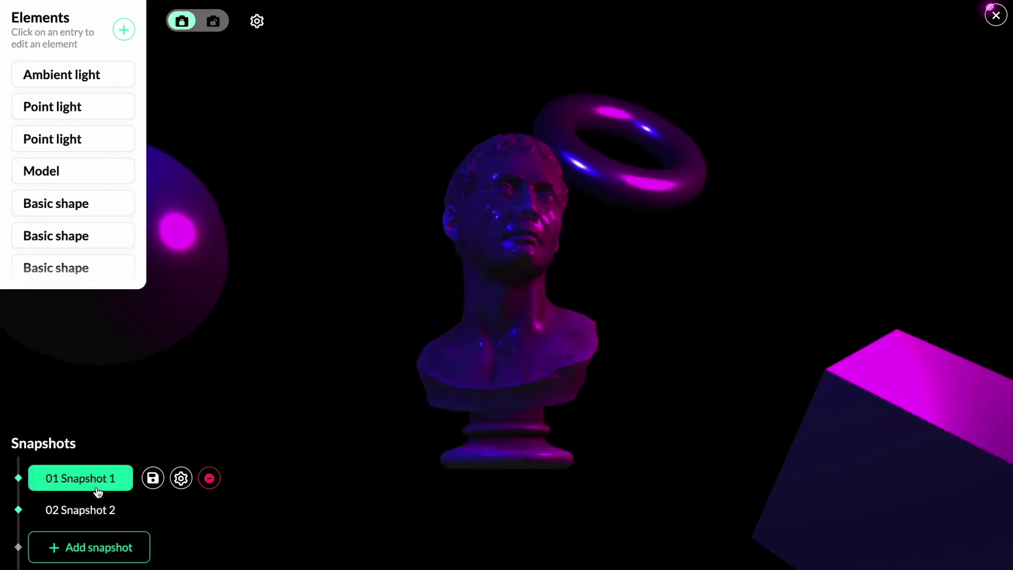
Delete Snapshot 2 and overwrite Snapshot 1 with the current zoomed view.
left_click(209, 510)
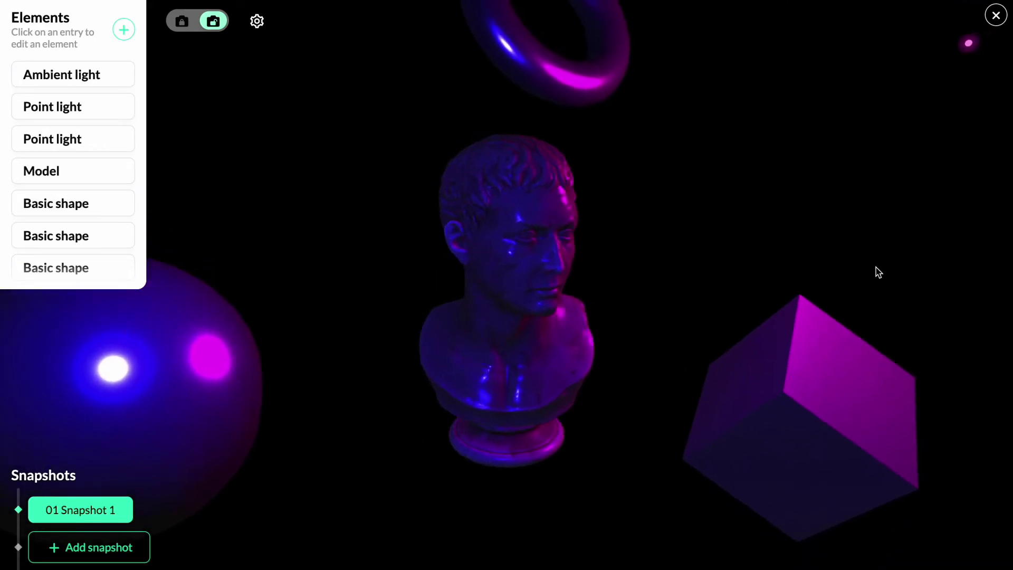
scroll(667, 313, "up", 3)
scroll(654, 324, "down", 3)
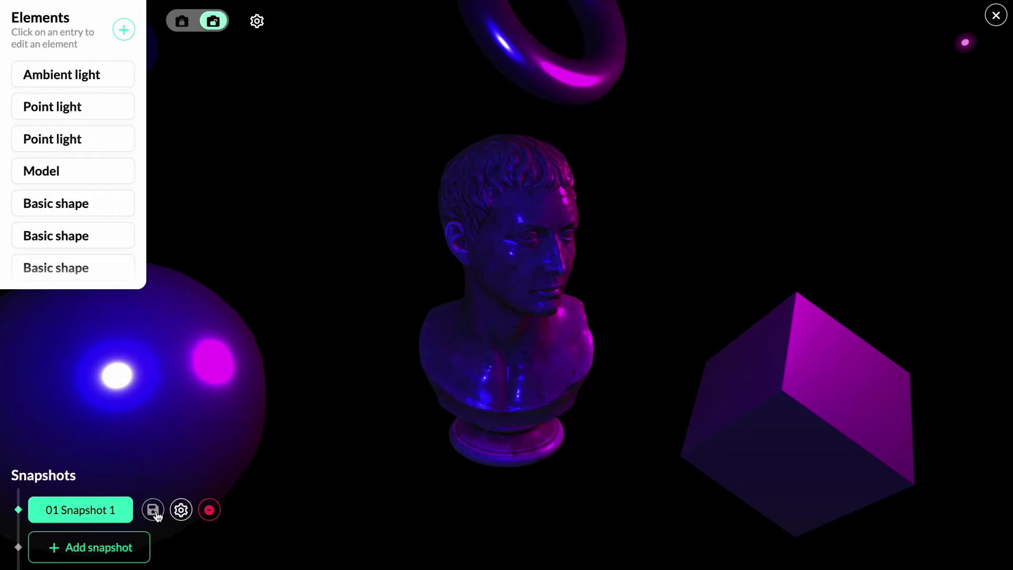
left_click(153, 511)
left_click(610, 313)
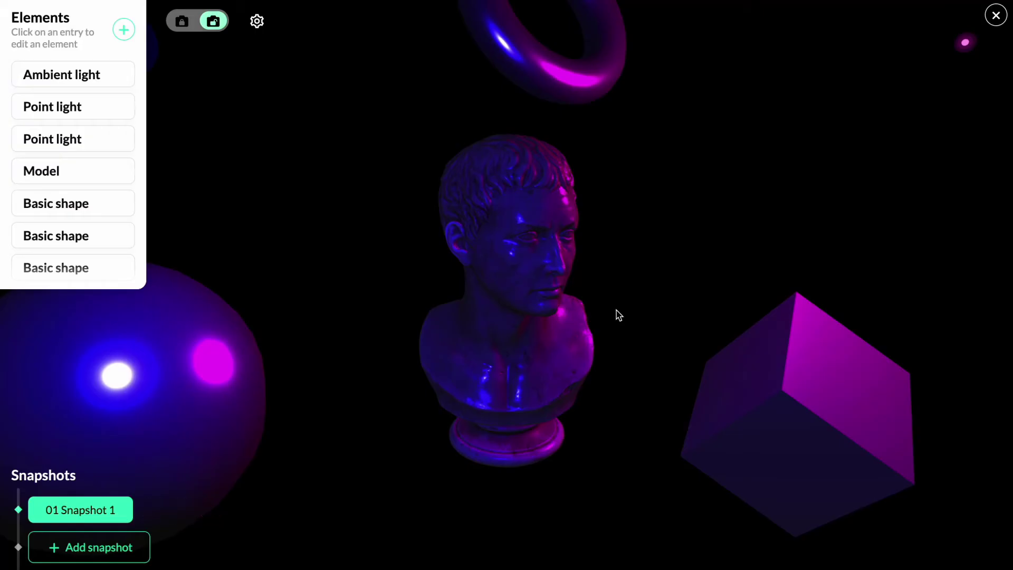
Orbit and zoom closer to the bust and save it as a new Snapshot 2.
left_click_drag(744, 459, 345, 258)
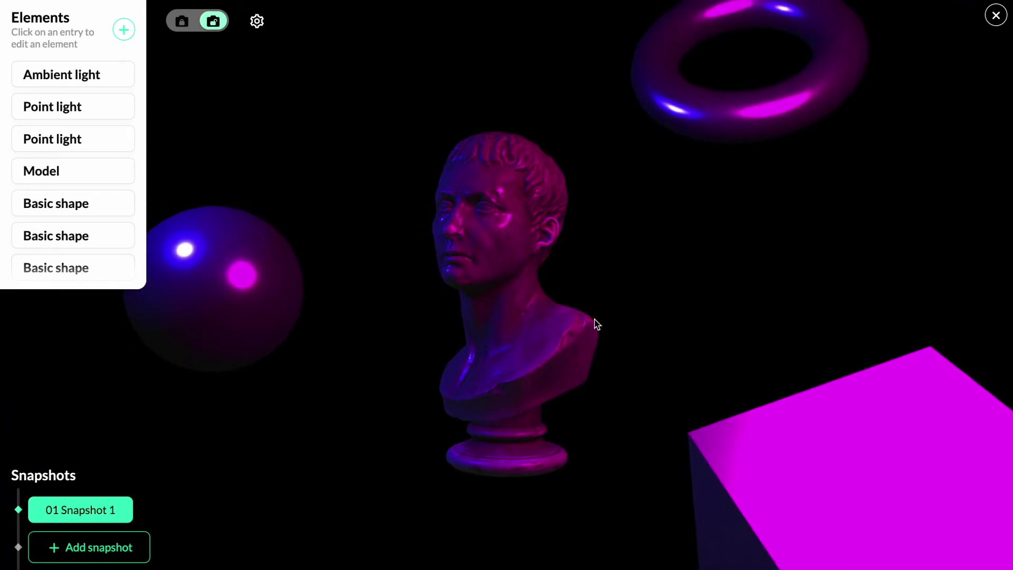
scroll(597, 324, "up", 2)
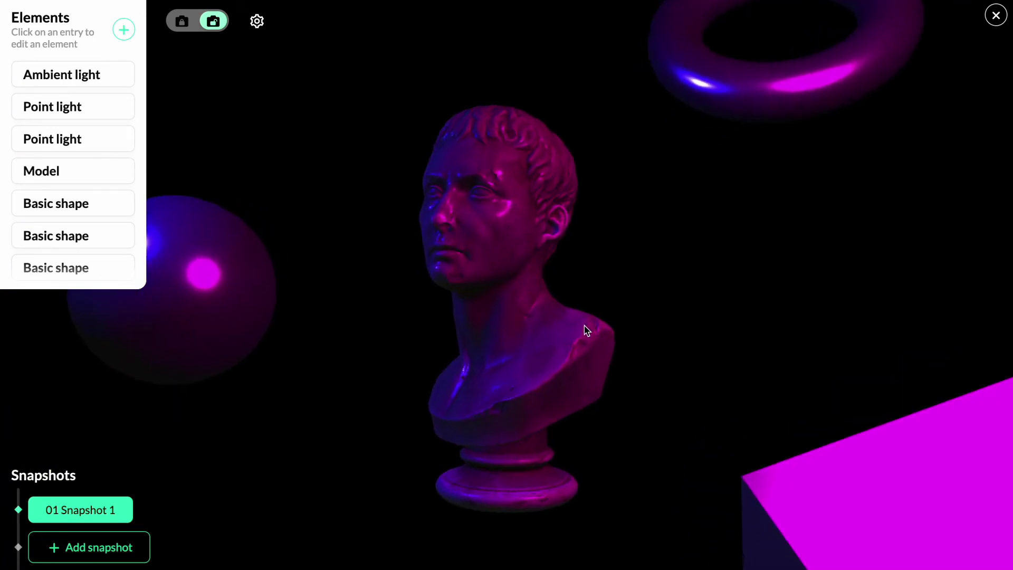
left_click(135, 550)
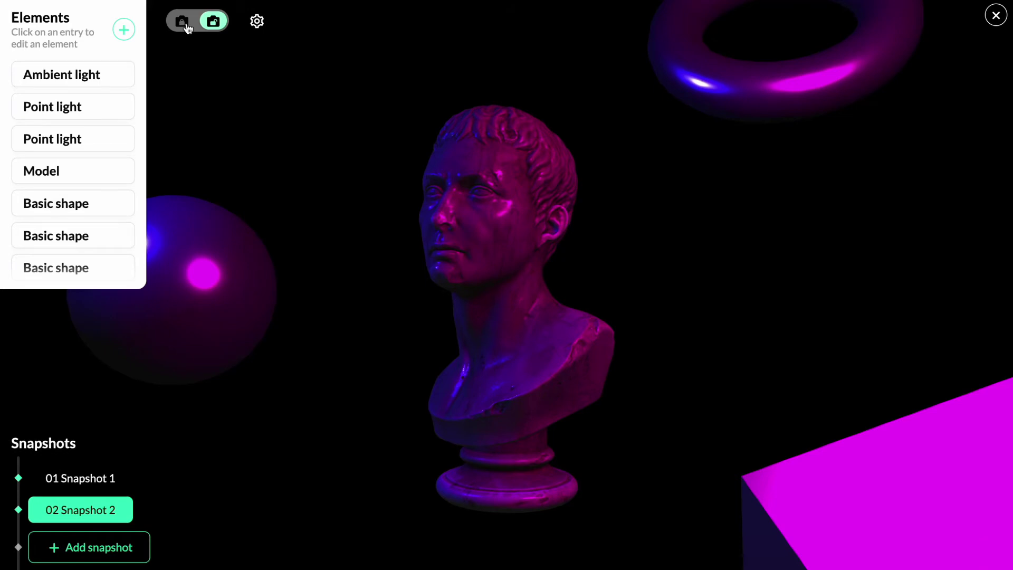
Lock the camera to snapshots and set Snapshot 1's movement to 10 left/right, 5 up/down.
left_click(185, 23)
left_click(75, 486)
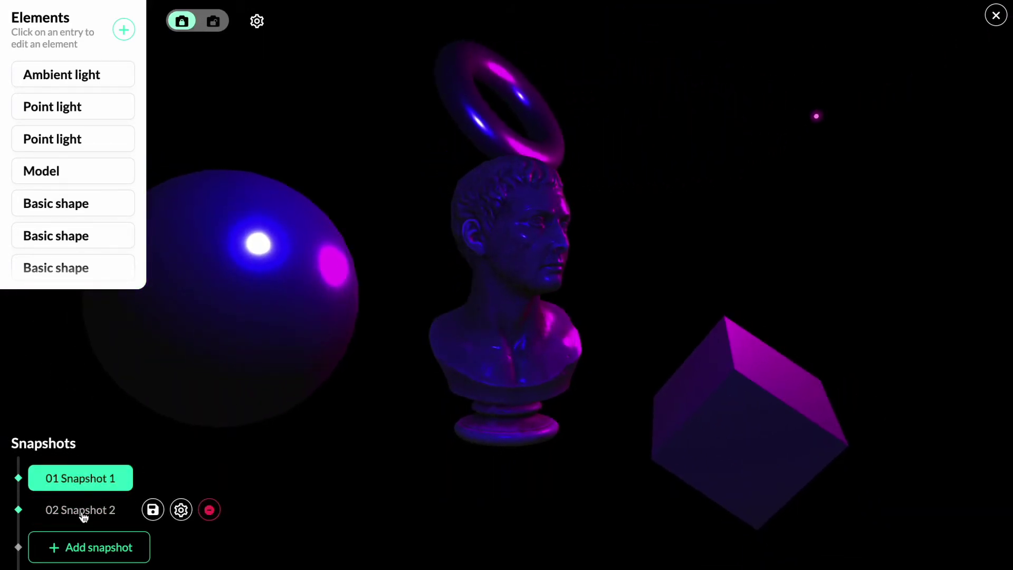
left_click(83, 516)
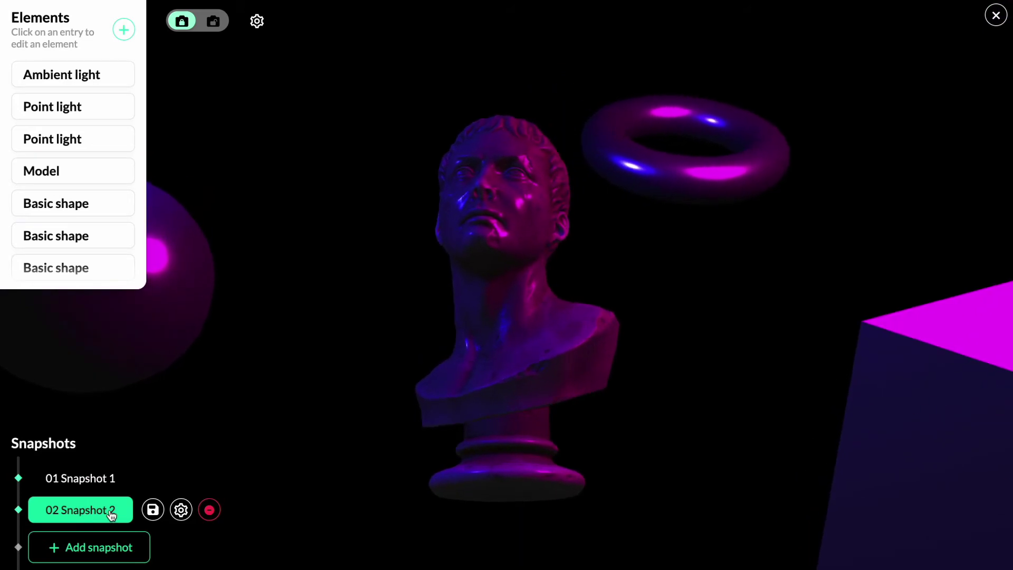
left_click(181, 478)
scroll(507, 441, "down", 2)
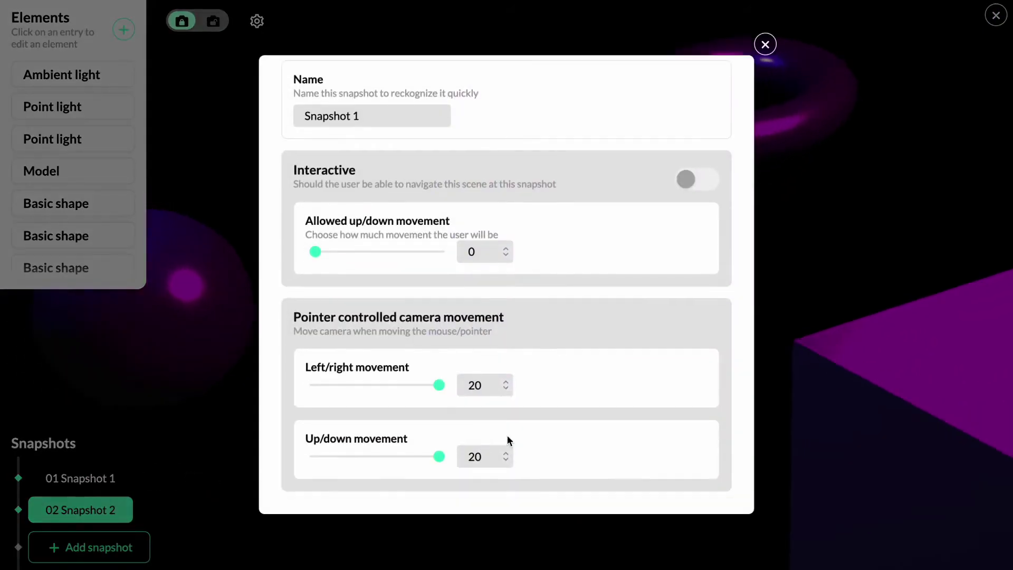
left_click(474, 385)
type("1")
key("Tab")
type("5")
key("Escape")
Set Snapshot 2's pointer movement to 10 left/right and 5 up/down.
left_click(179, 509)
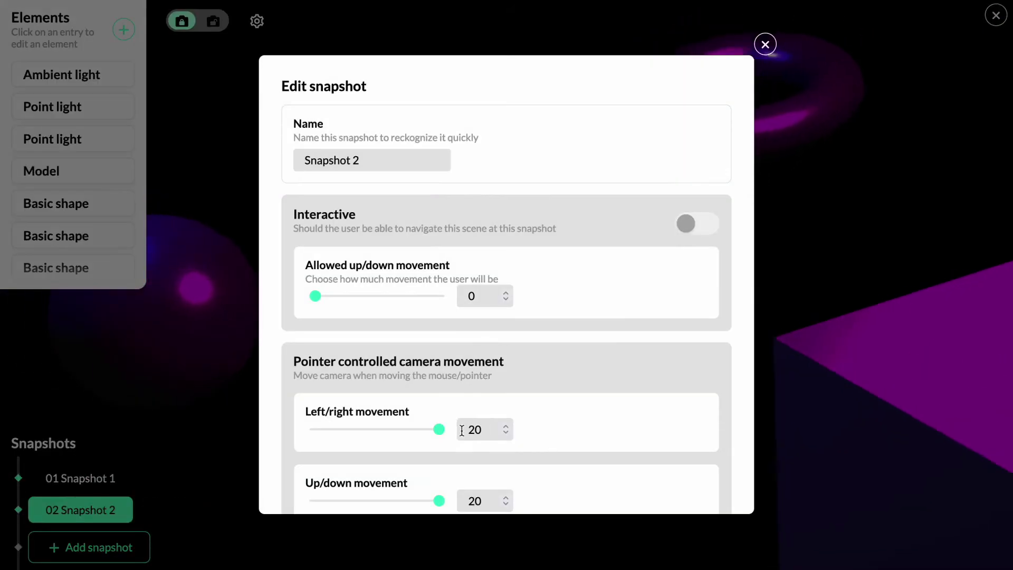
double_click(475, 429)
type("10")
key("Tab")
type("5")
key("Escape")
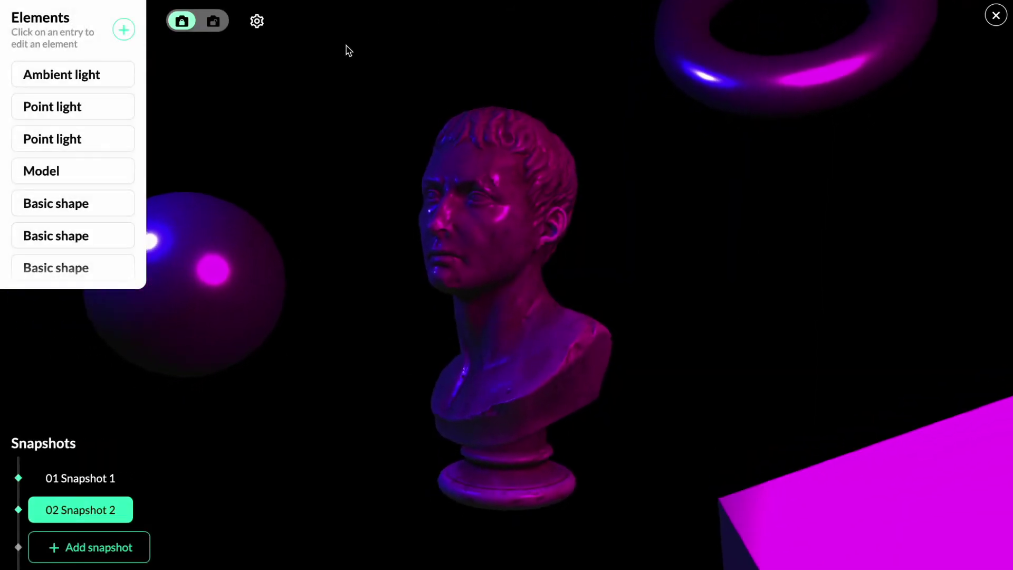
Preview both snapshots and open the scene's global settings.
left_click(98, 478)
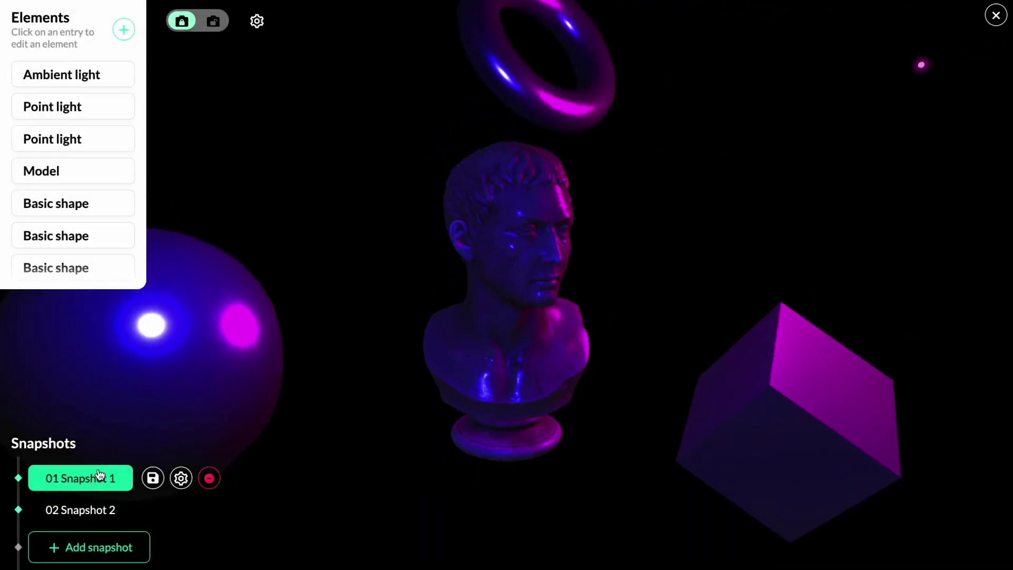
left_click(85, 511)
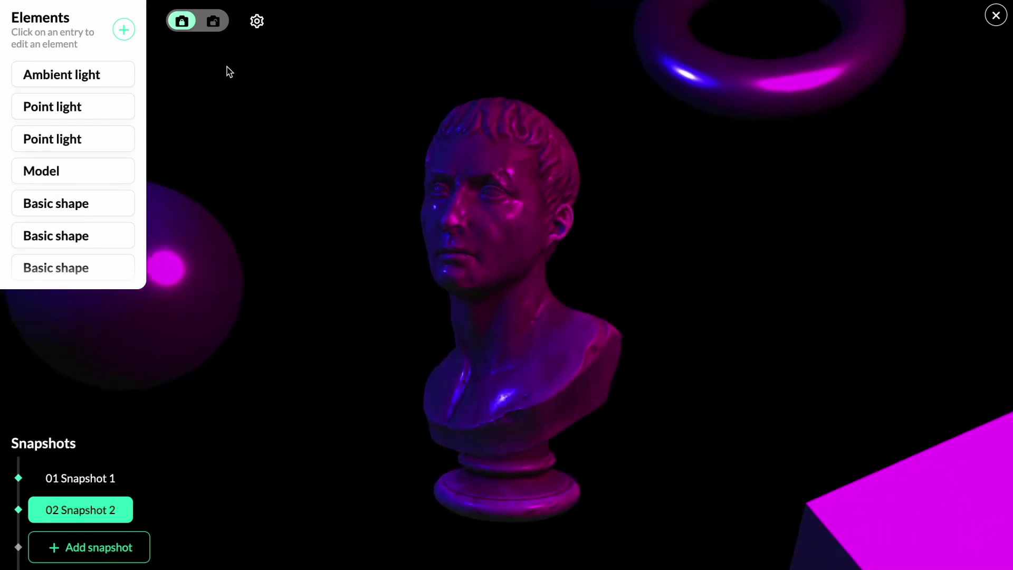
left_click(258, 24)
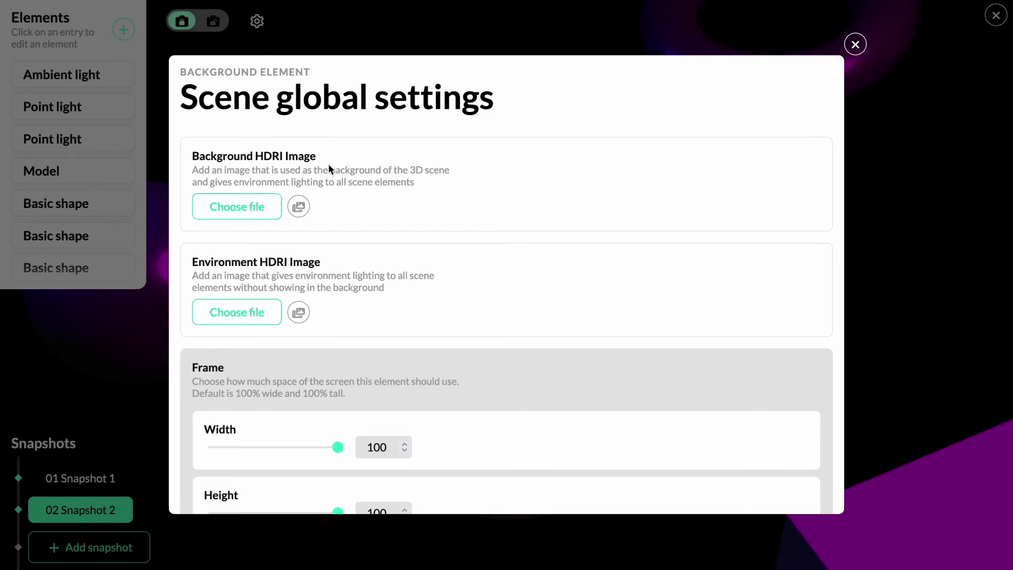
Use the Hilly terrain HDRI preset as background, then enable free camera movement.
left_click(297, 210)
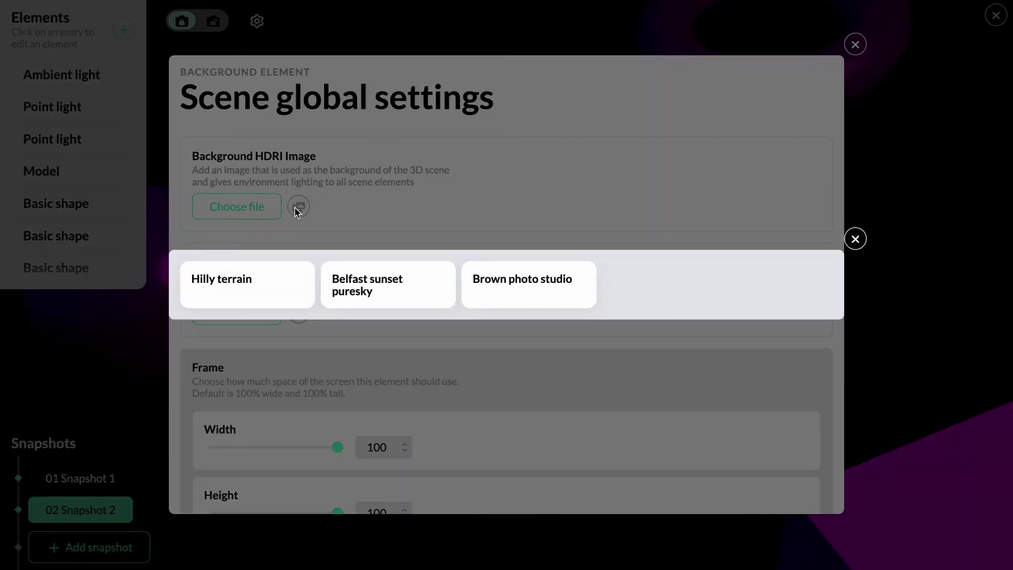
left_click(265, 289)
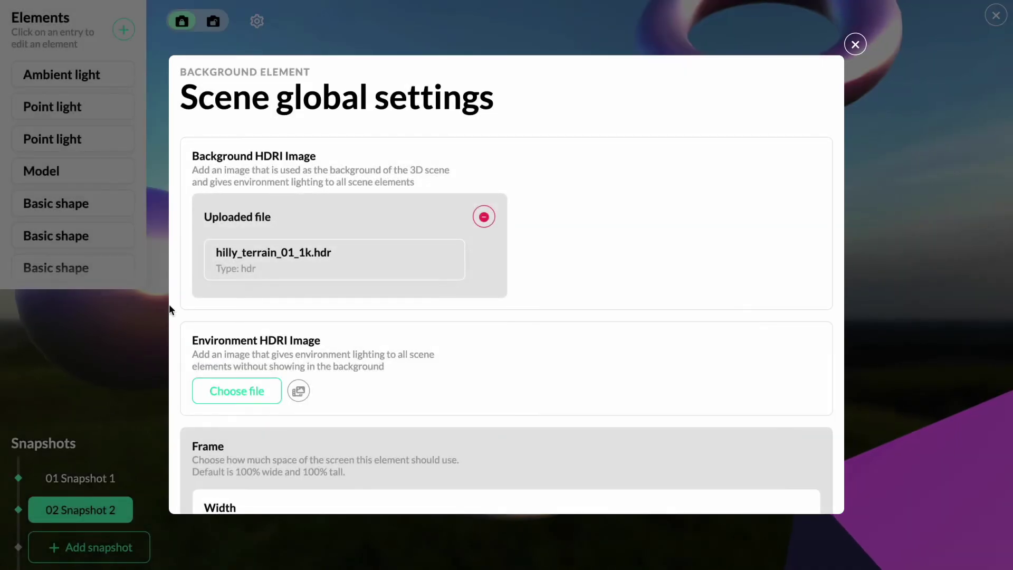
left_click(144, 322)
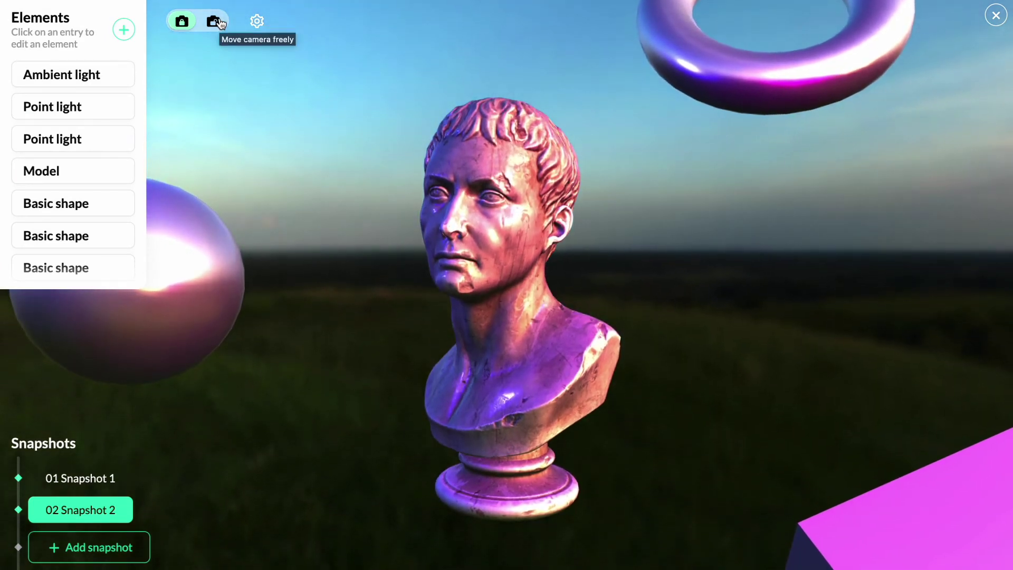
left_click(213, 21)
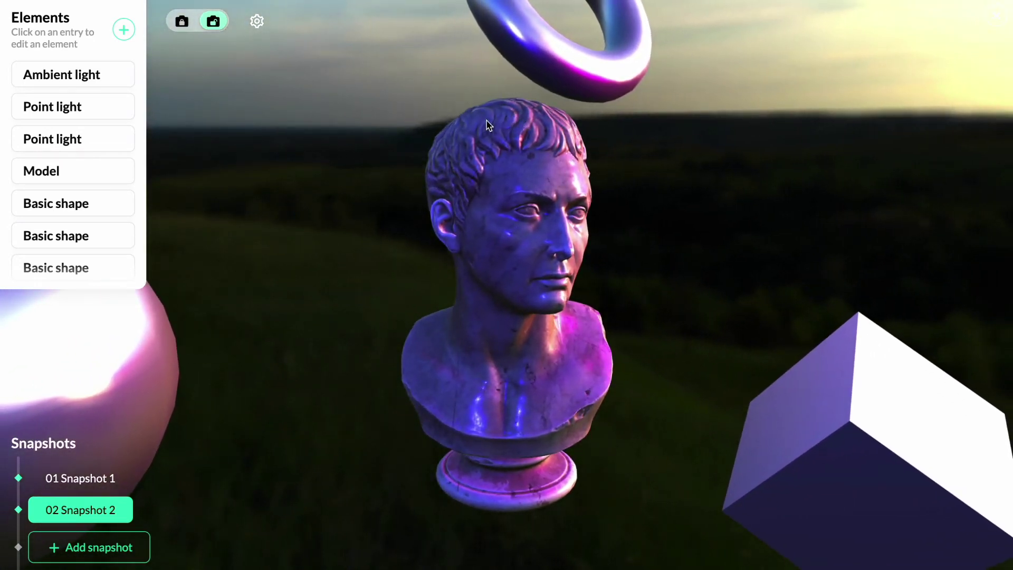
Replace the Hilly terrain background with the Belfast sunset puresky HDRI.
left_click(257, 22)
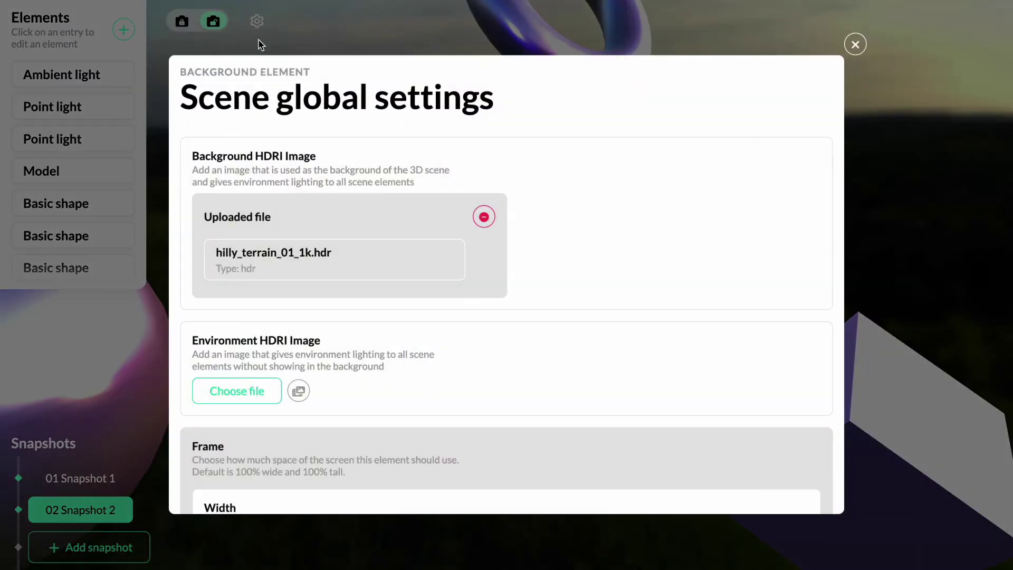
left_click(484, 217)
left_click(299, 211)
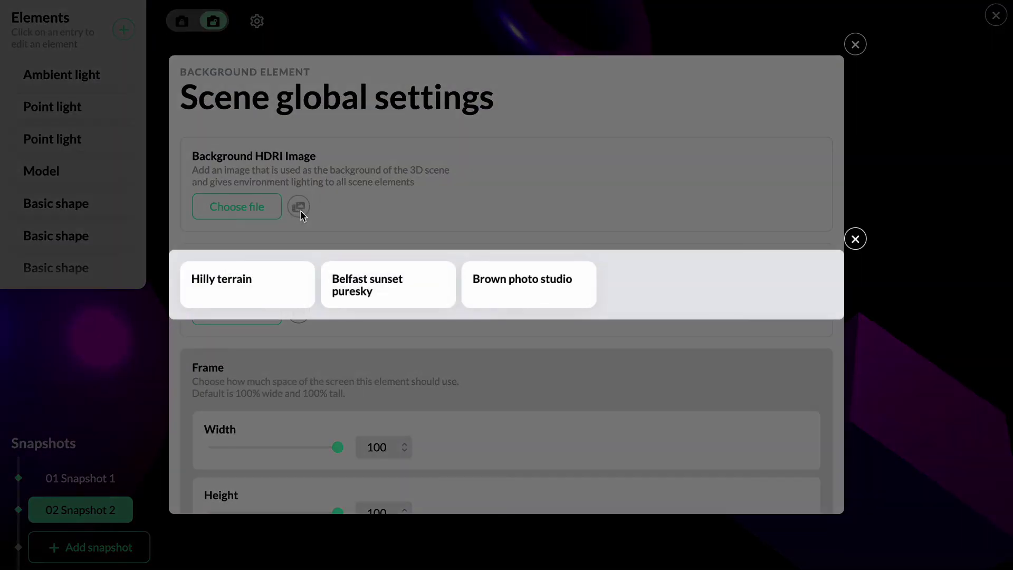
left_click(385, 302)
left_click(142, 305)
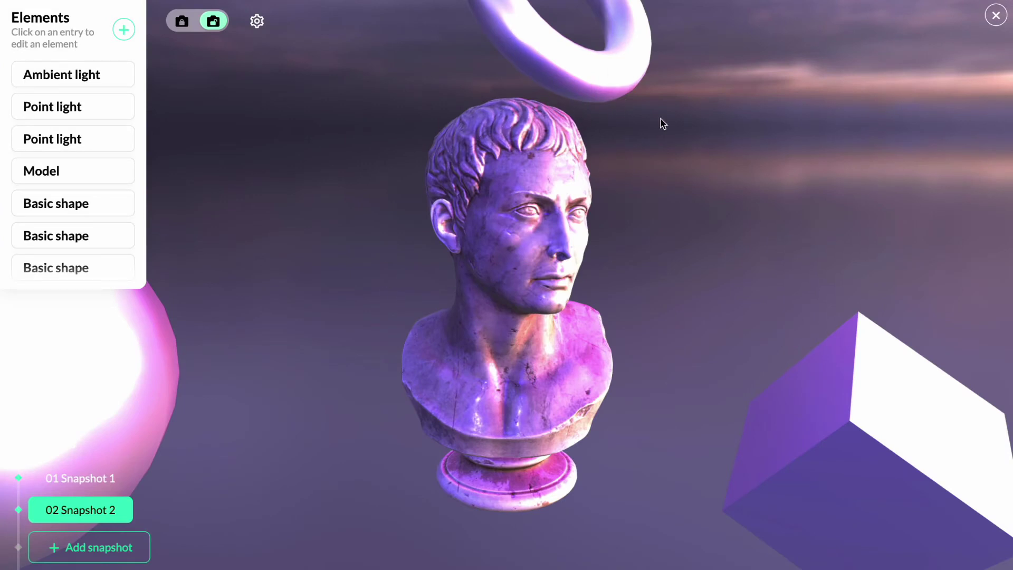
Set Belfast sunset puresky as environment lighting and reassign a background preset.
left_click(256, 22)
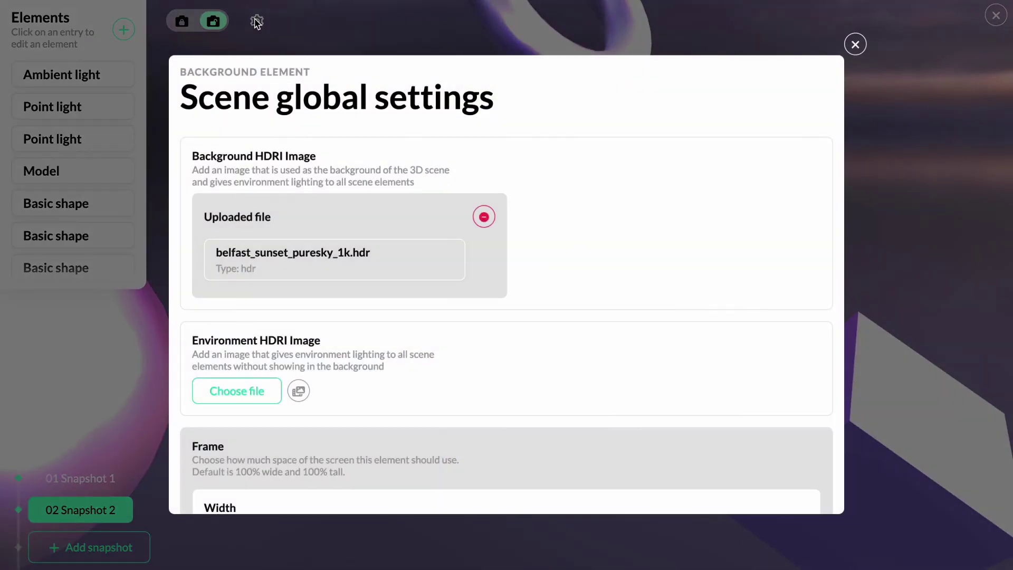
left_click(483, 218)
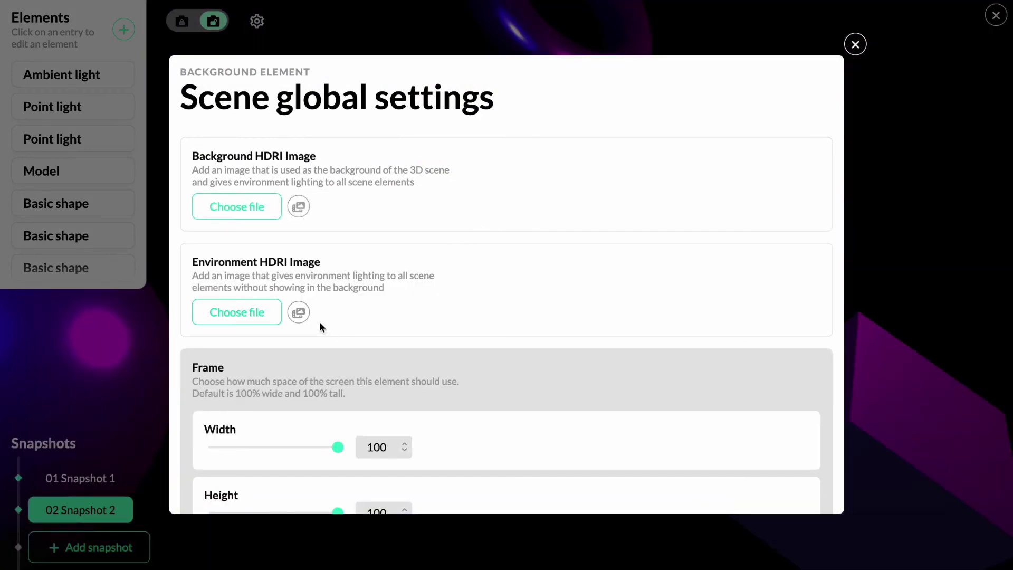
left_click(298, 313)
left_click(363, 297)
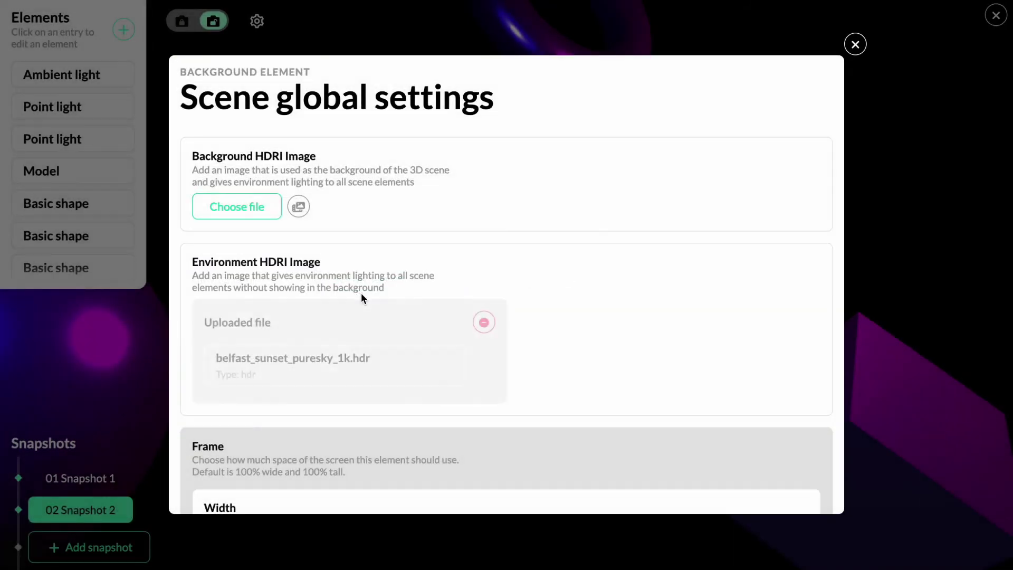
key("Escape")
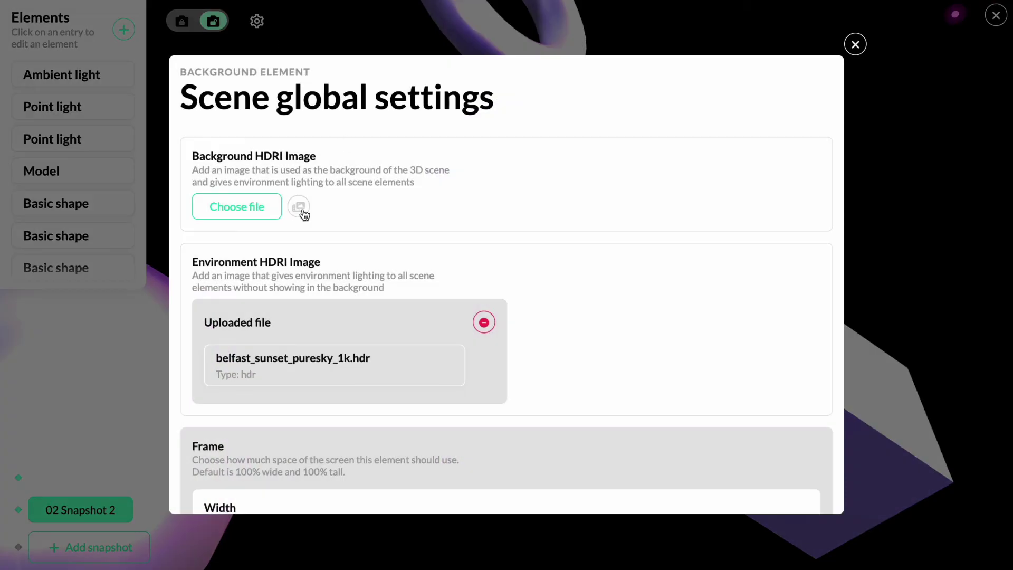
left_click(299, 206)
left_click(855, 43)
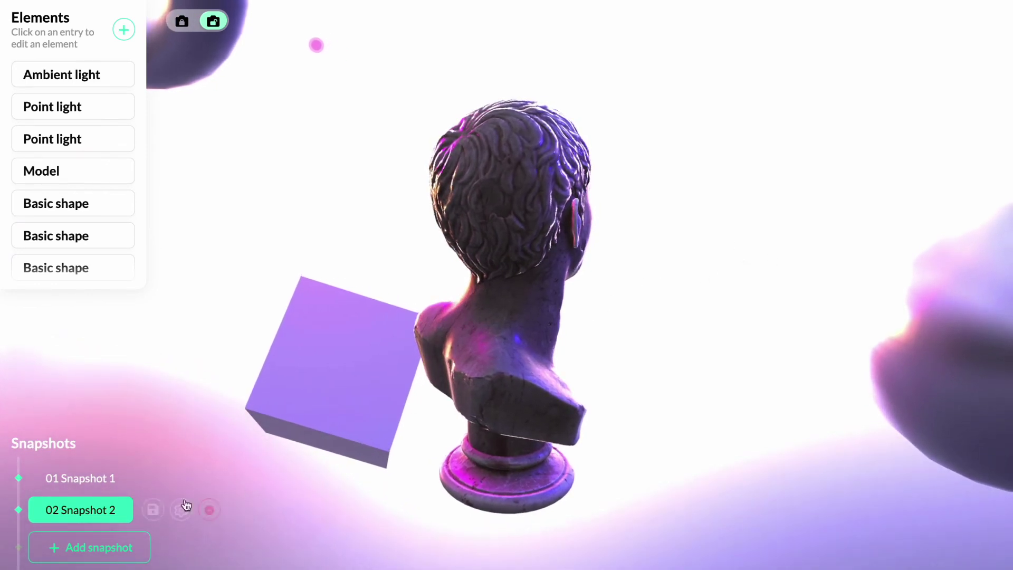
Overwrite Snapshot 1 with the rear view of the bust.
left_click(152, 478)
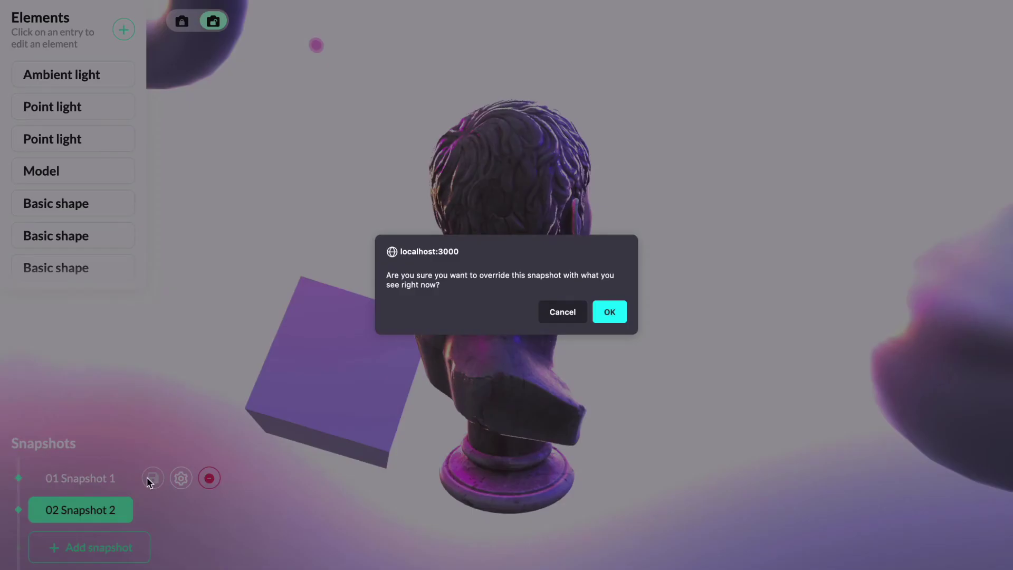
left_click(609, 312)
left_click(120, 486)
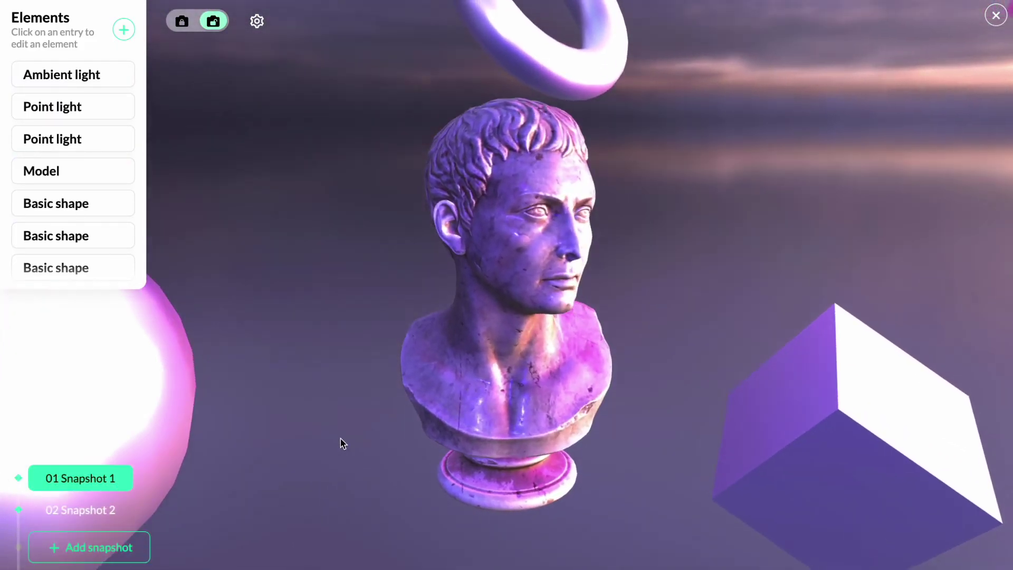
Tilt the torus to rotation X 1.1918, Y -0.658, Z -2.383.
mouse_move(229, 516)
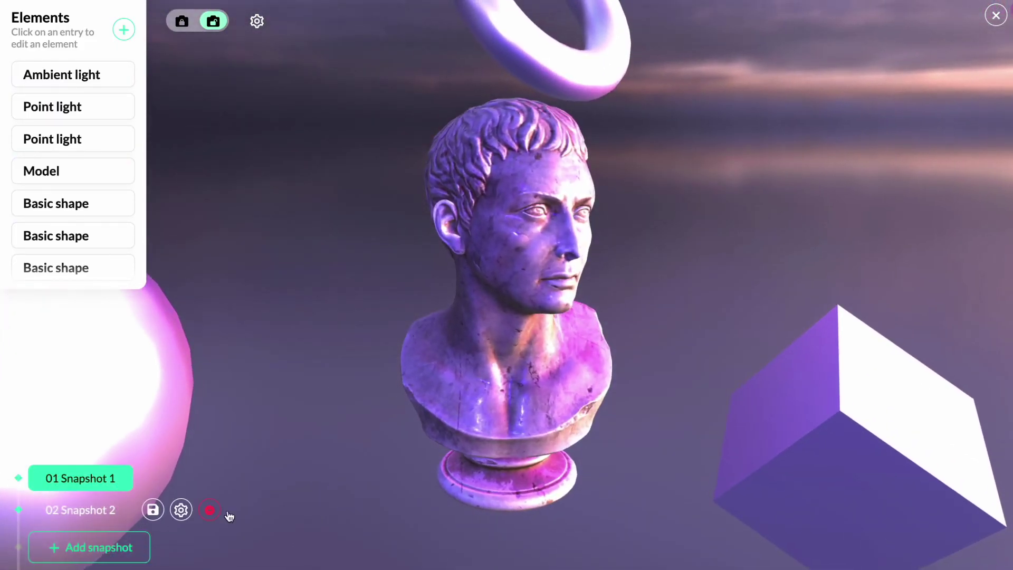
left_click(792, 427)
scroll(805, 344, "down", 10)
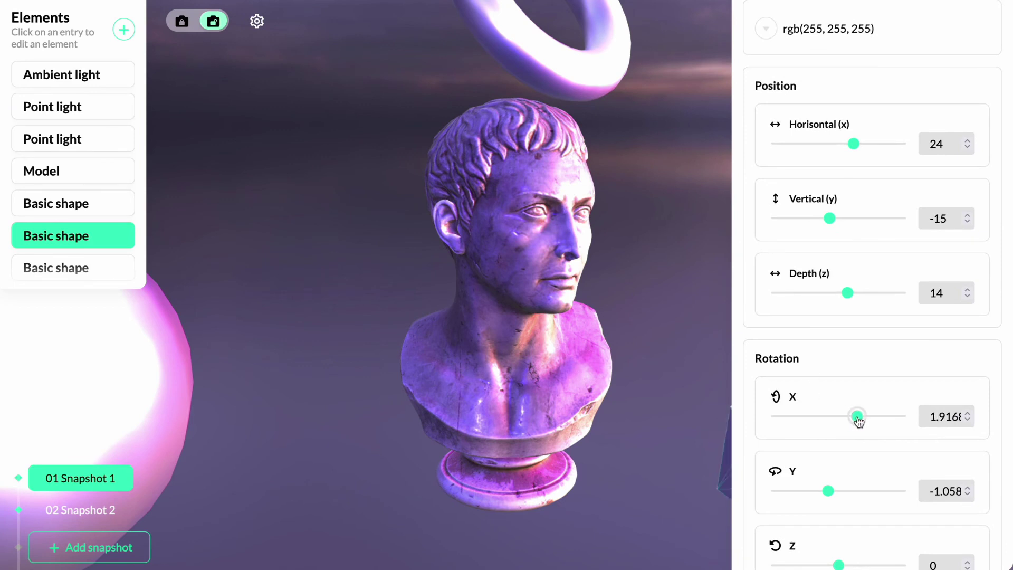
left_click(543, 31)
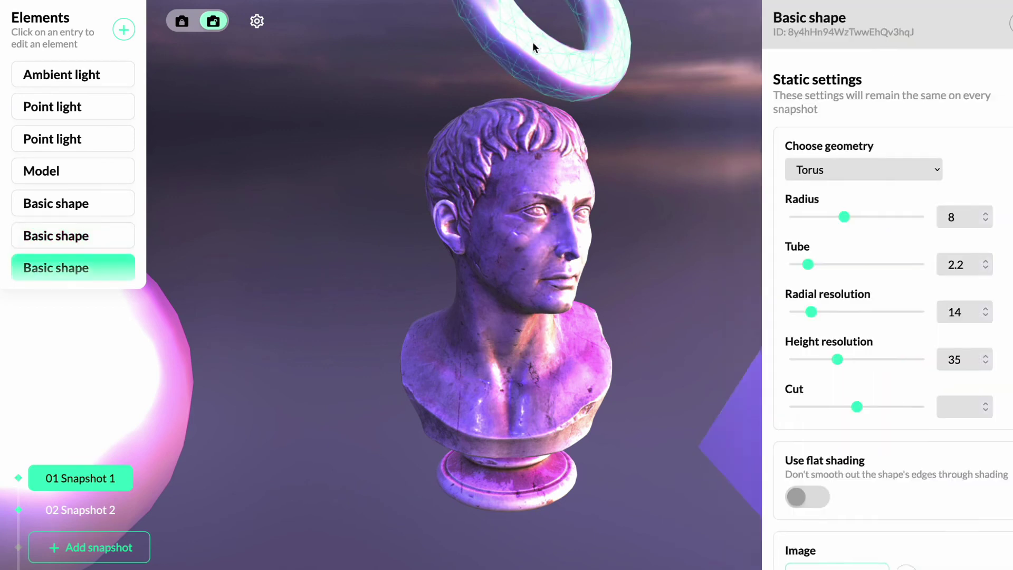
scroll(827, 438, "down", 10)
scroll(847, 296, "up", 1)
left_click_drag(839, 142, 837, 147)
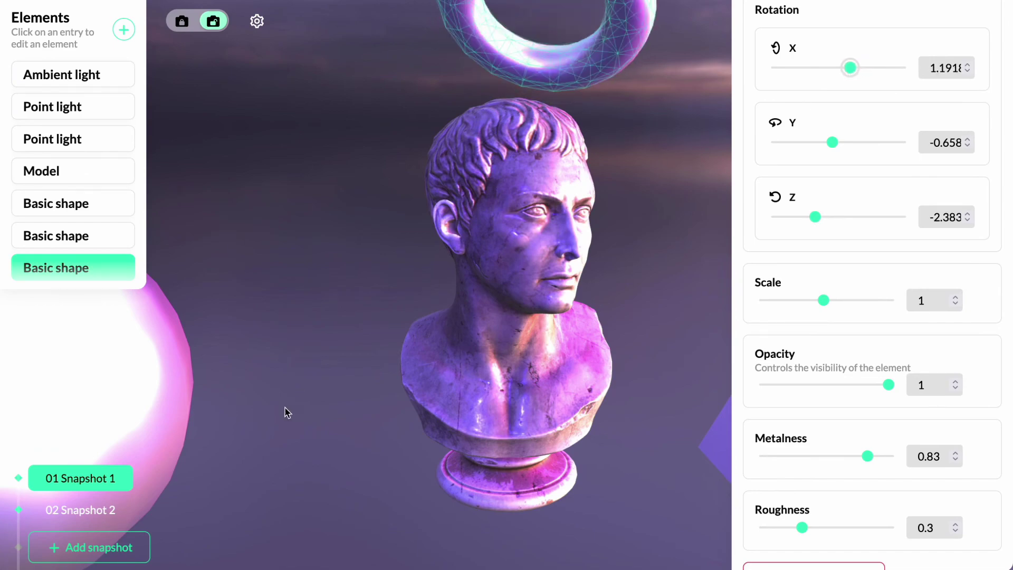
Overwrite Snapshot 2 with the front view and return to Snapshot 1.
left_click(153, 510)
left_click(615, 312)
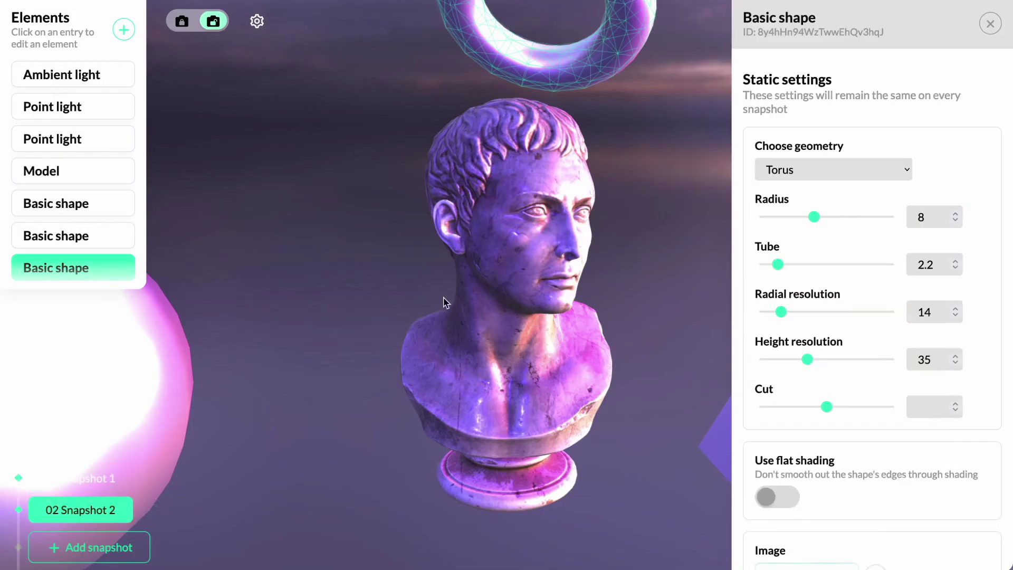
left_click(309, 271)
left_click(86, 478)
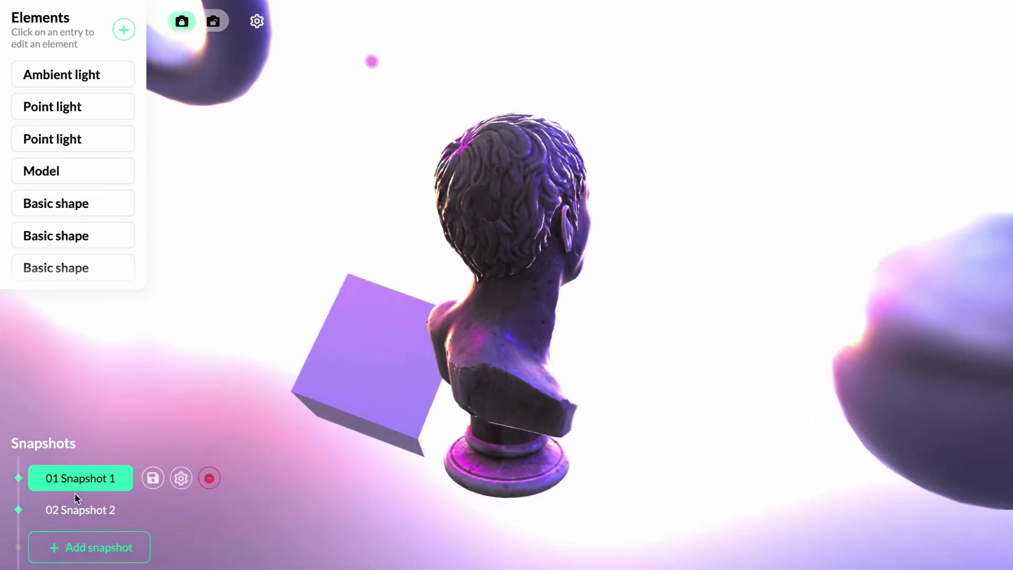
Preview both snapshots, leave the scene editor, and lengthen the scene's State track.
left_click(73, 511)
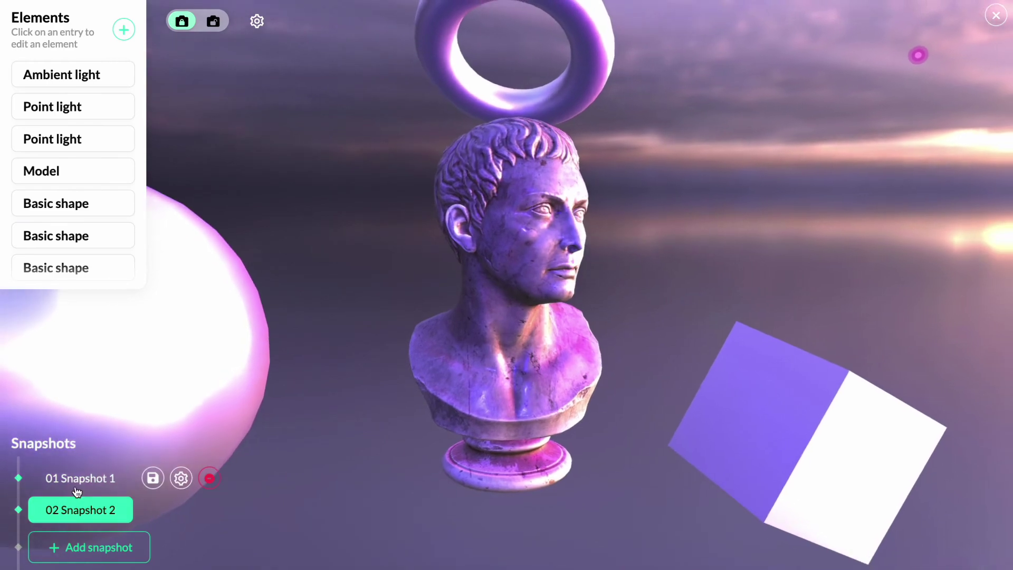
left_click(77, 489)
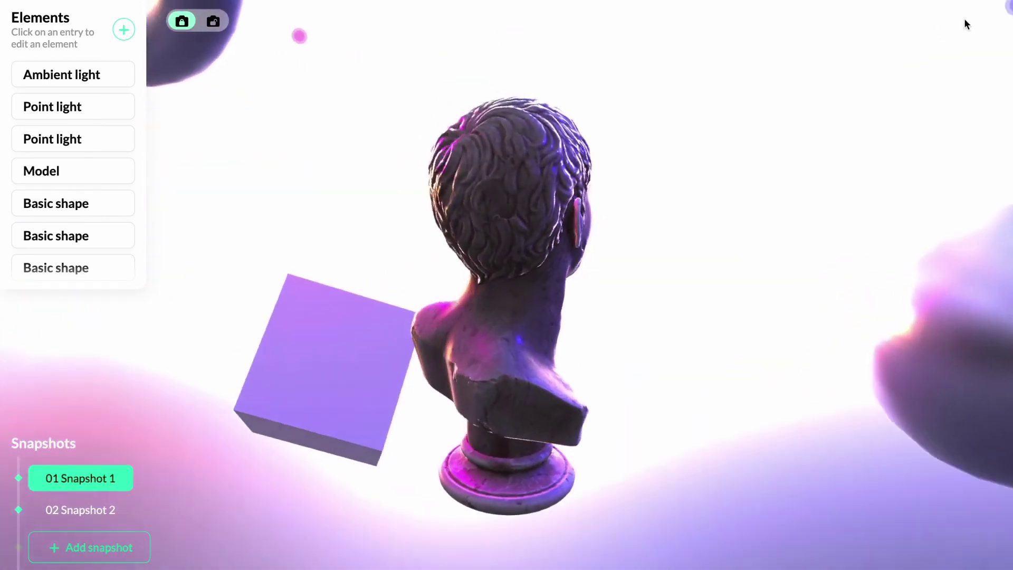
left_click(966, 24)
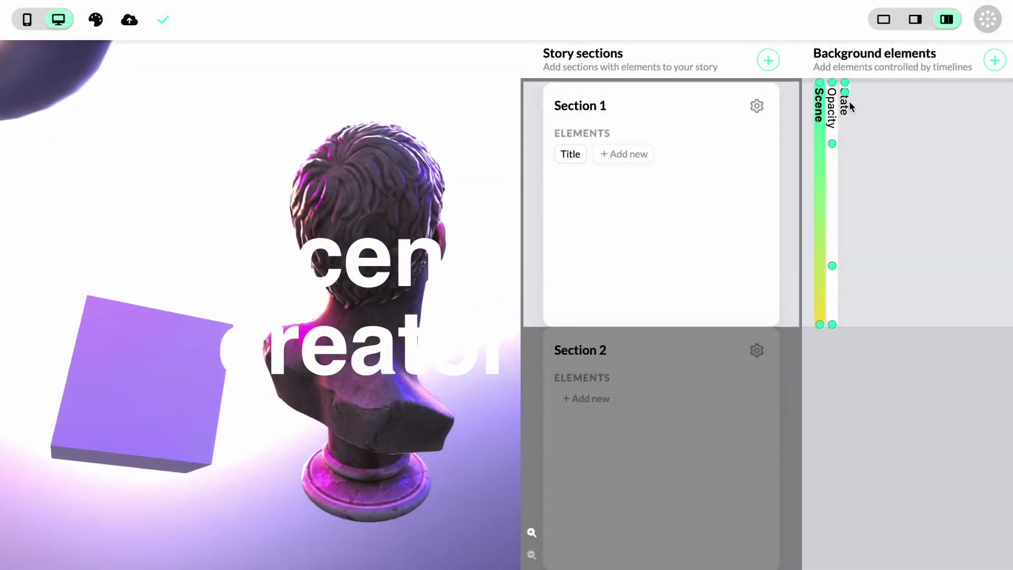
left_click_drag(843, 130, 838, 327)
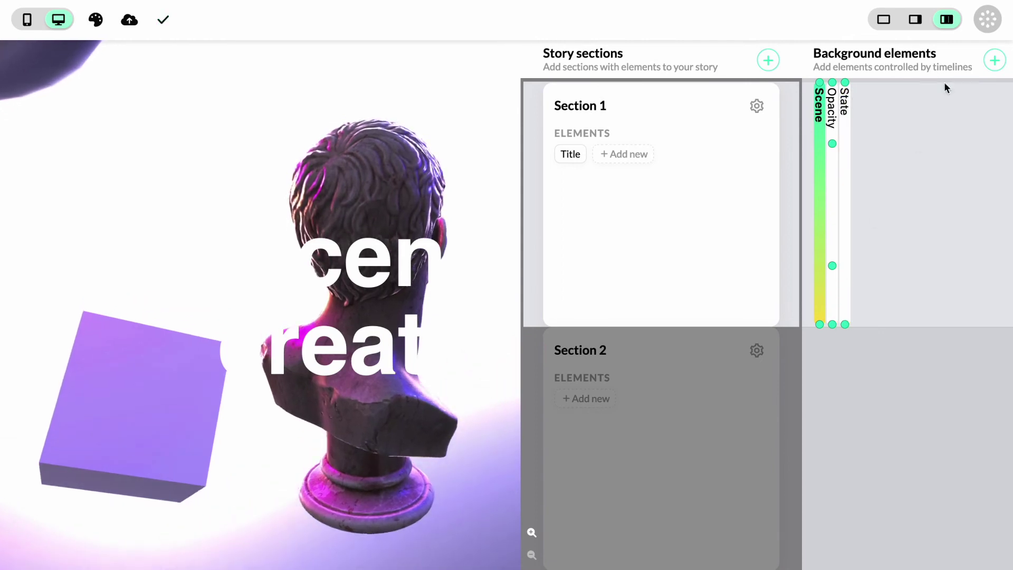
Preview the story at full width, then reopen the background scene editor.
left_click(884, 19)
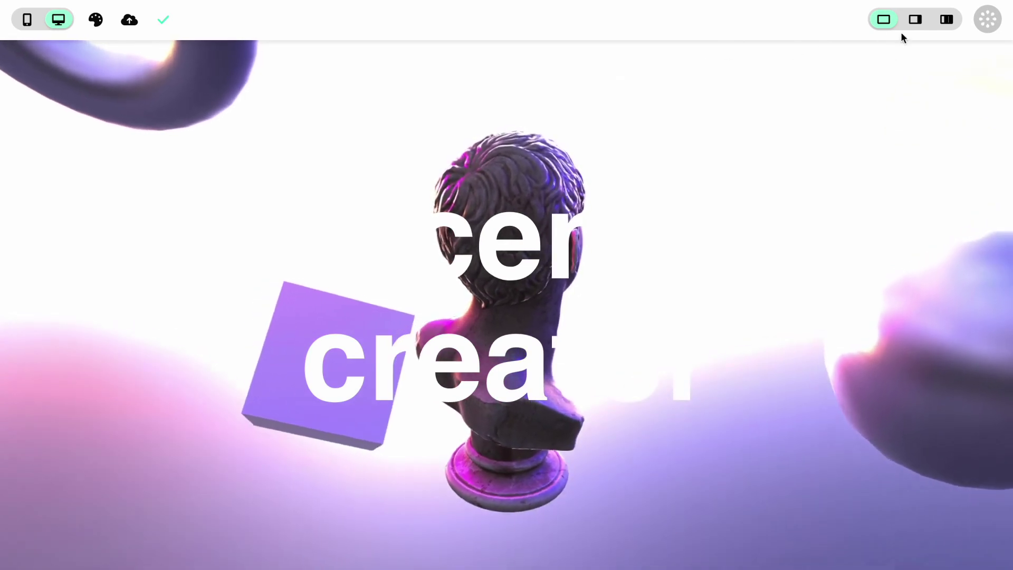
left_click(946, 20)
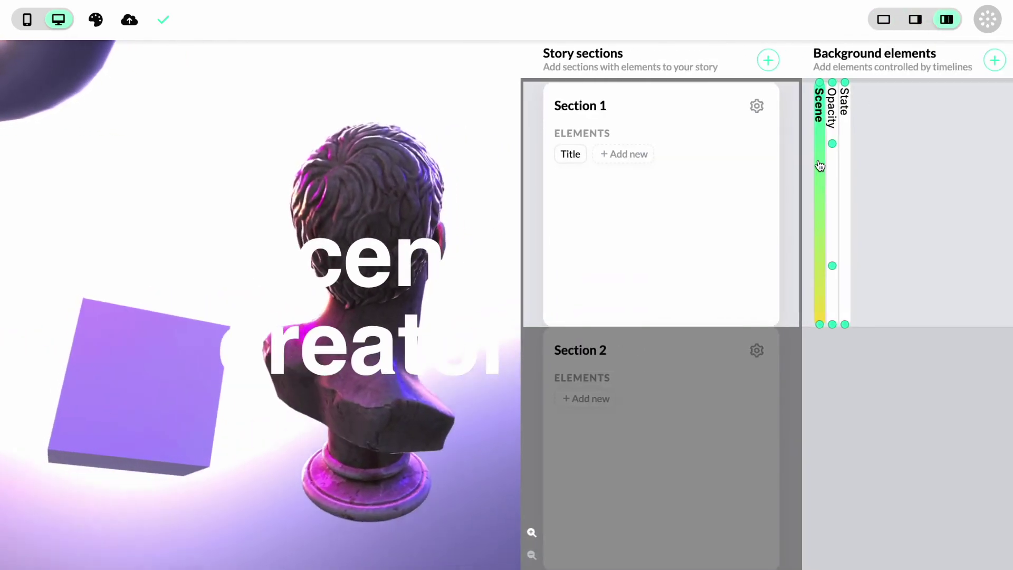
left_click(819, 167)
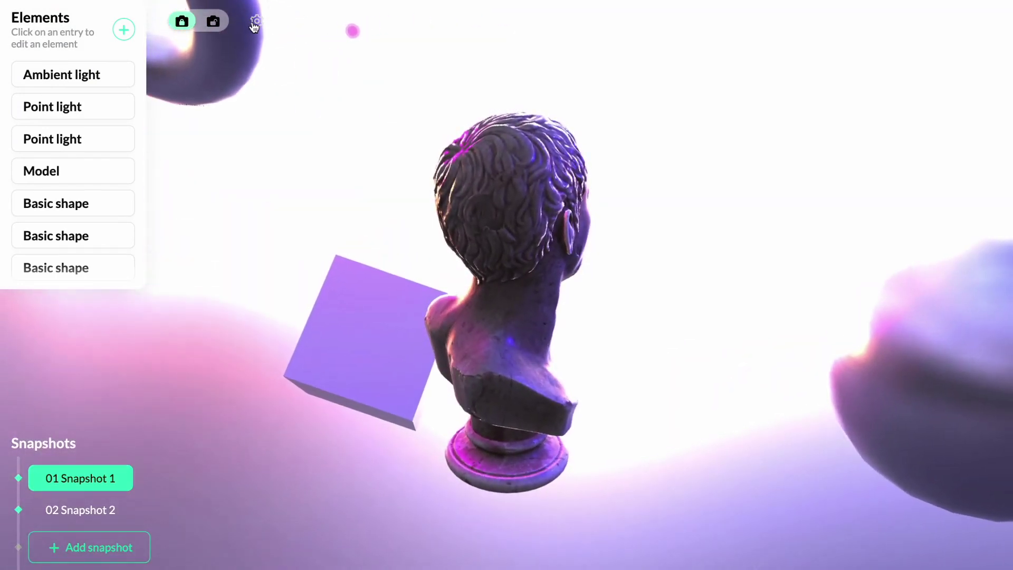
Set the scene frame width to 50% with right horizontal alignment.
left_click(254, 24)
scroll(641, 301, "down", 3)
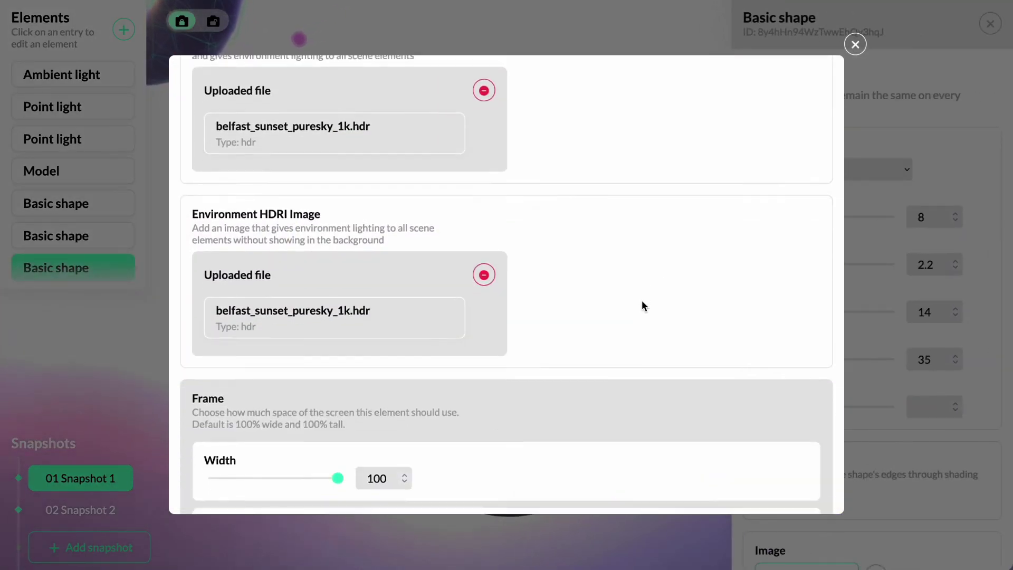
scroll(641, 306, "down", 5)
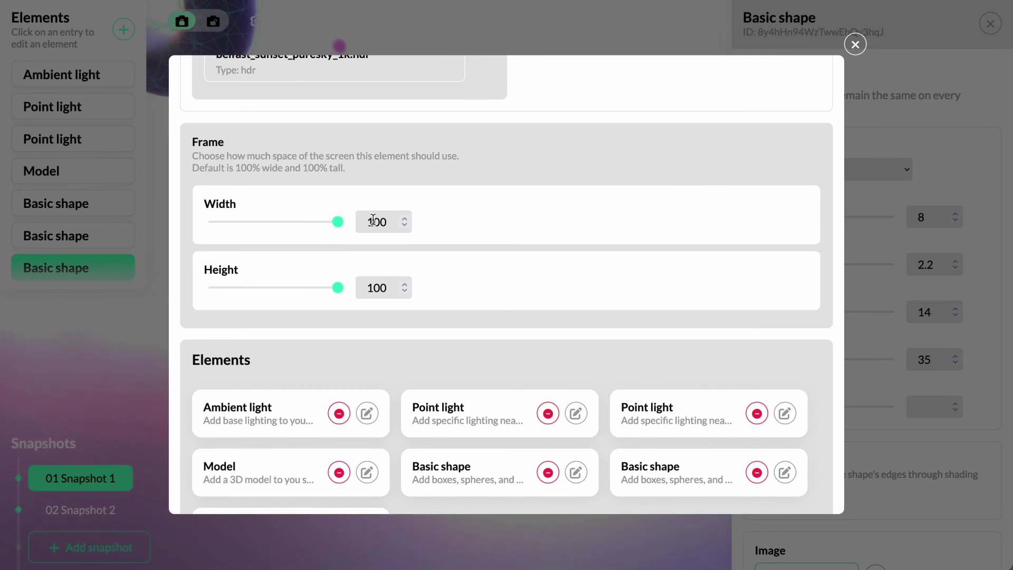
double_click(378, 221)
type("50")
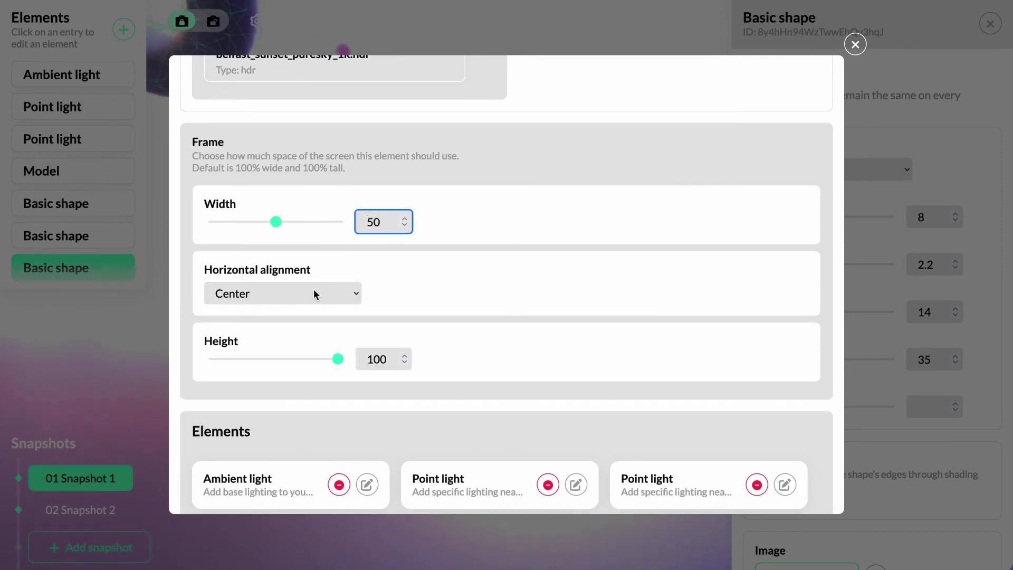
left_click(312, 308)
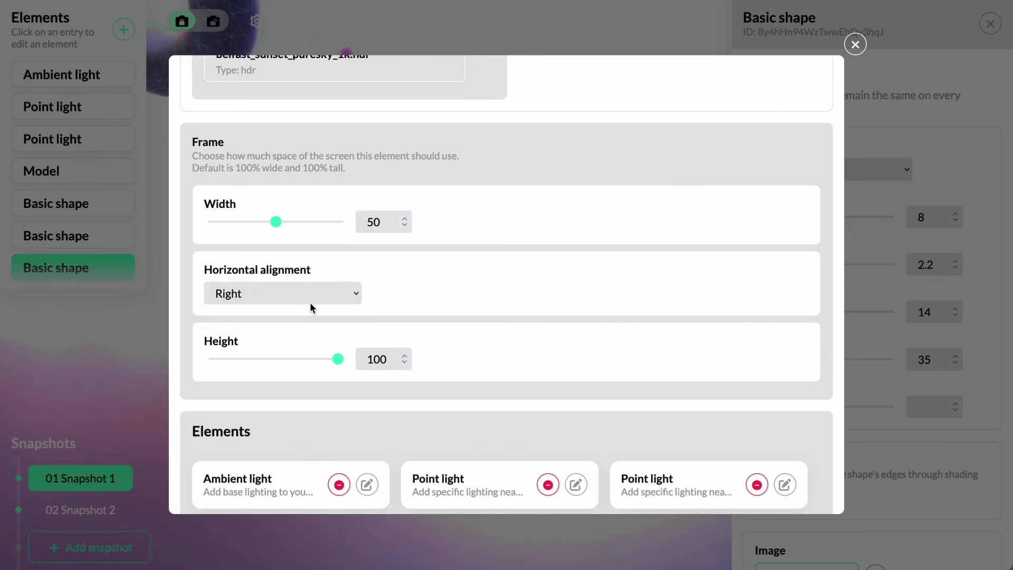
left_click(438, 41)
Change the Section 1 title to 'The lights are blinding'.
left_click(990, 24)
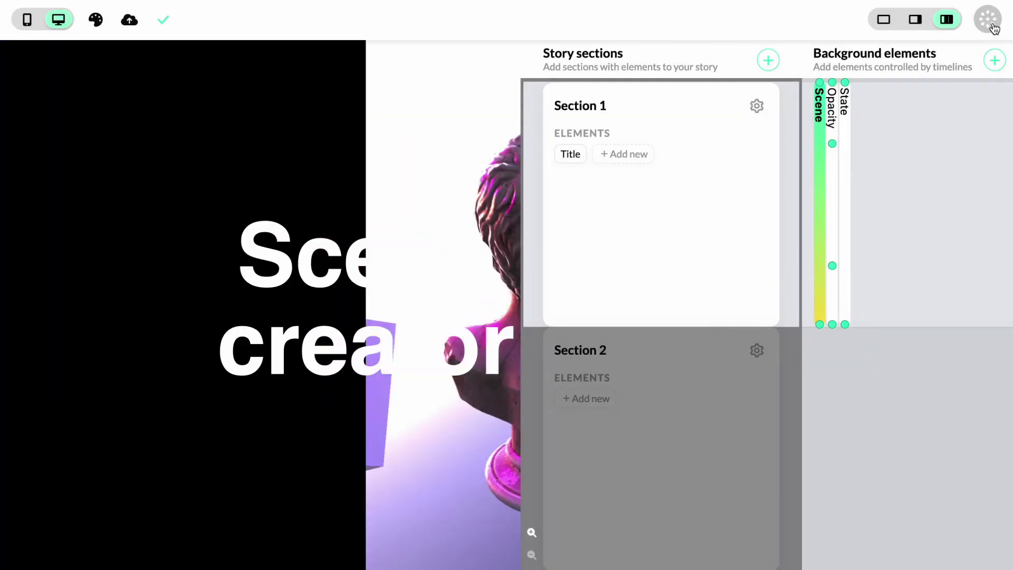
left_click(916, 21)
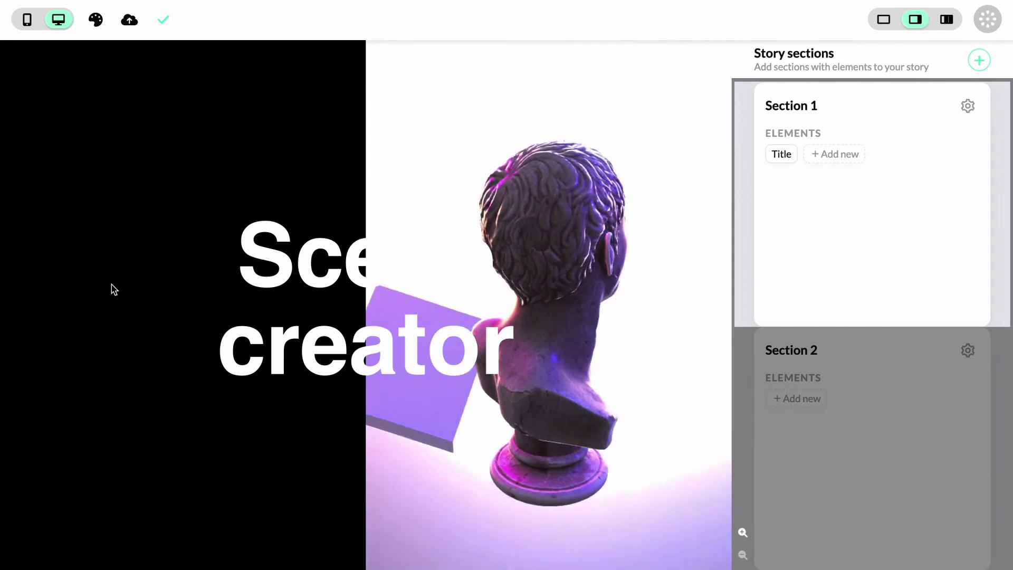
left_click(782, 154)
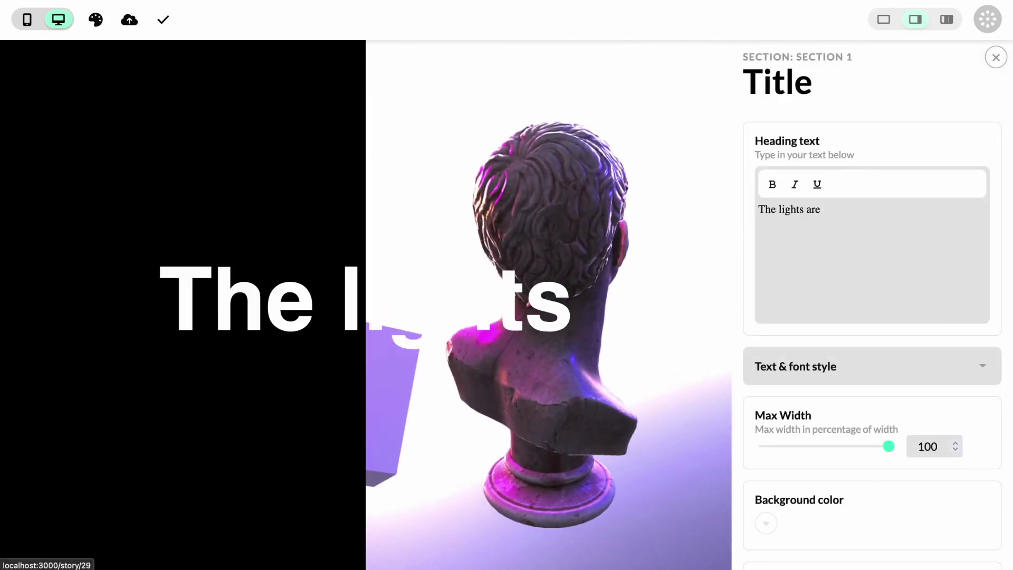
type("blinding")
Set the title's blend mode to difference and preview the story at full width.
scroll(866, 282, "down", 10)
left_click(834, 449)
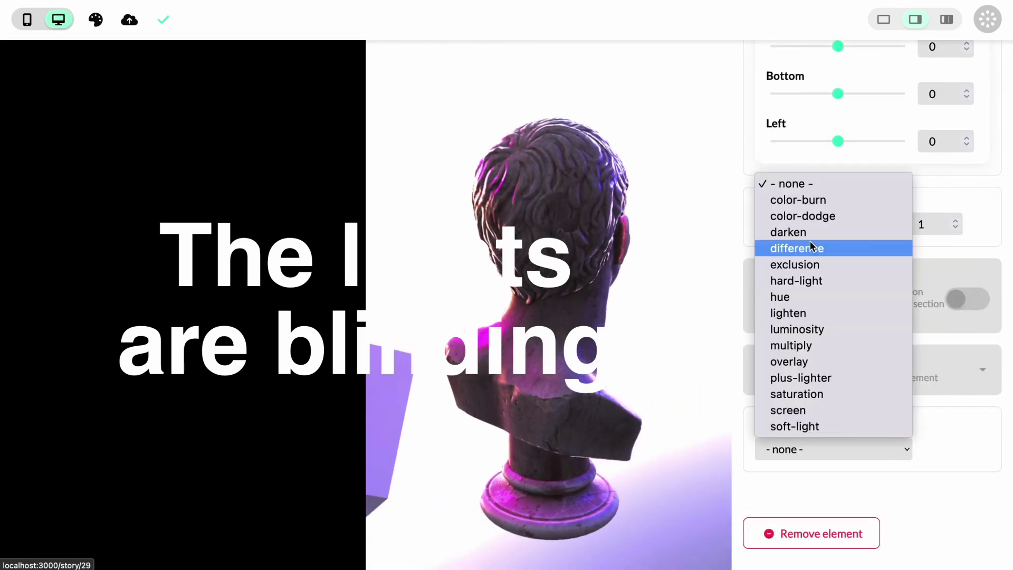
left_click(811, 249)
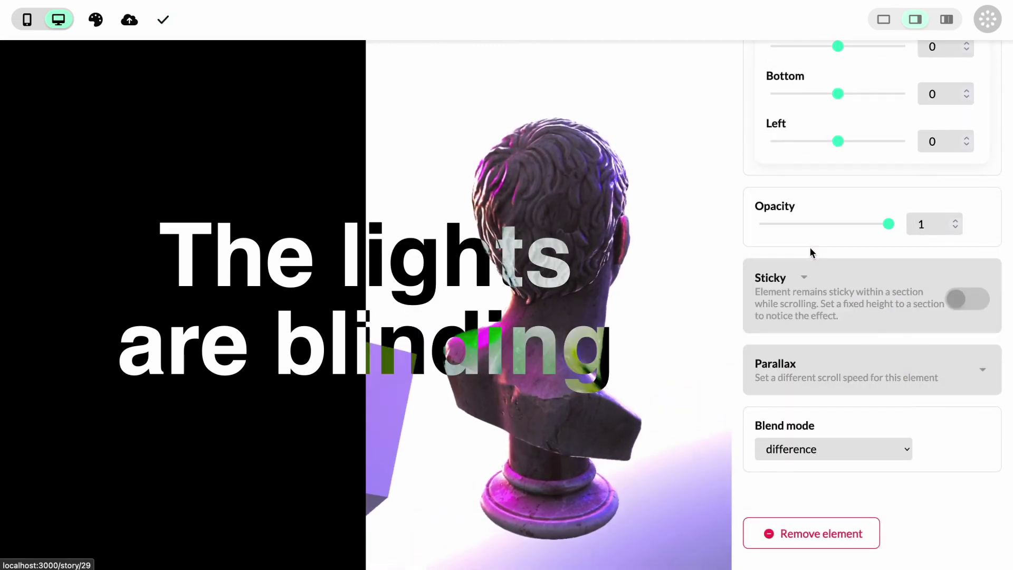
scroll(815, 259, "up", 5)
scroll(815, 267, "up", 5)
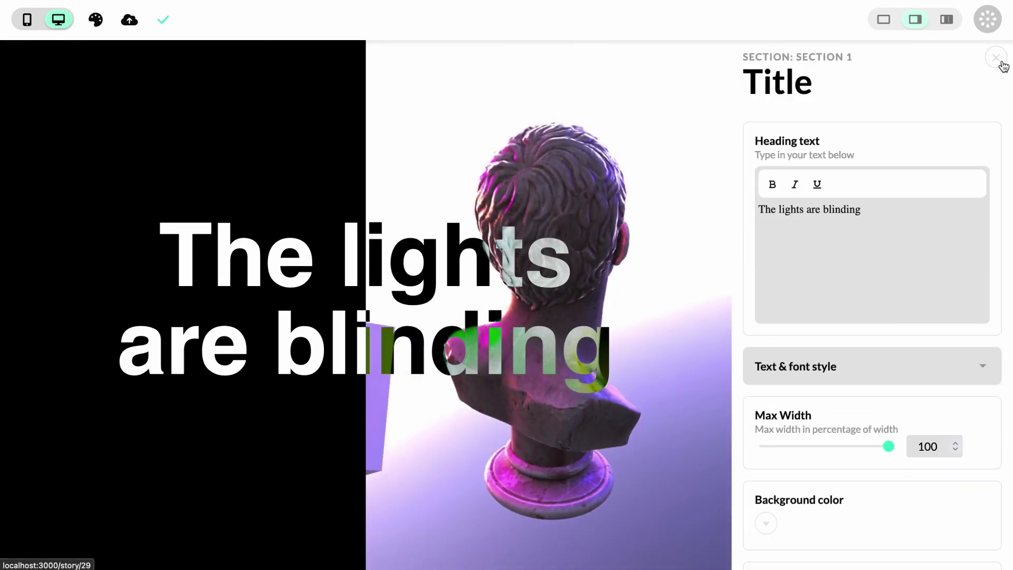
left_click(1000, 62)
left_click(1001, 62)
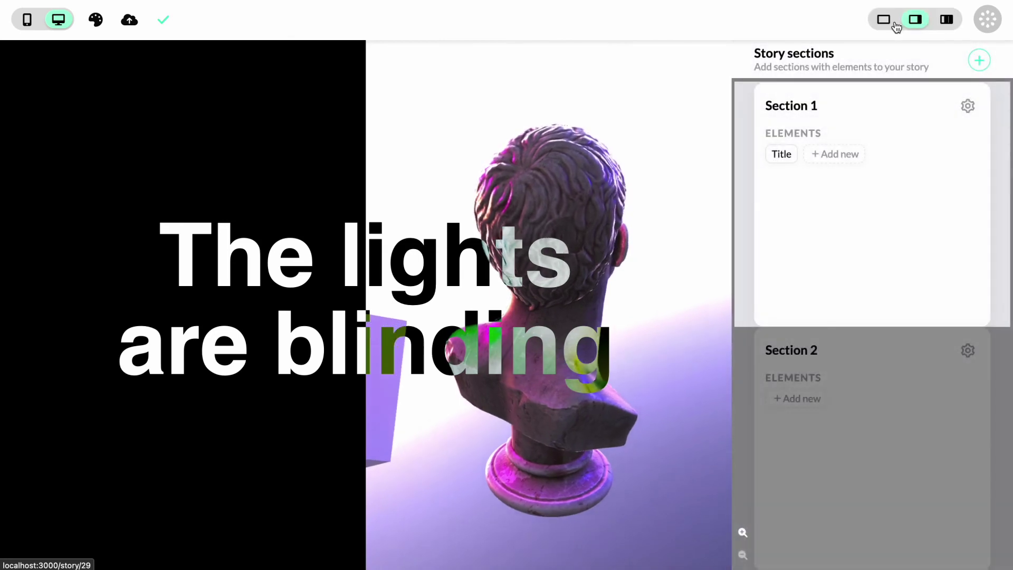
left_click(893, 22)
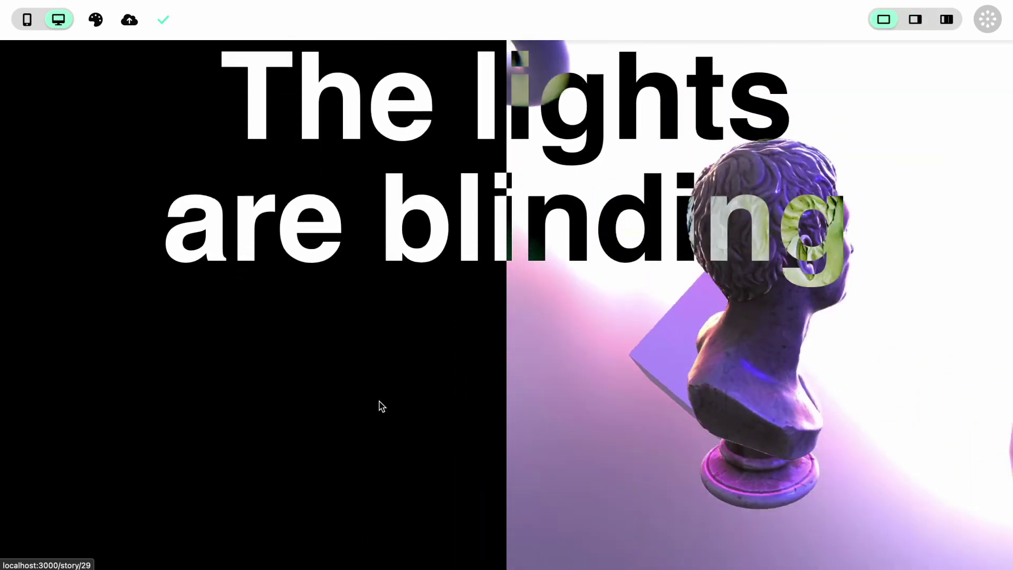
scroll(382, 406, "down", 10)
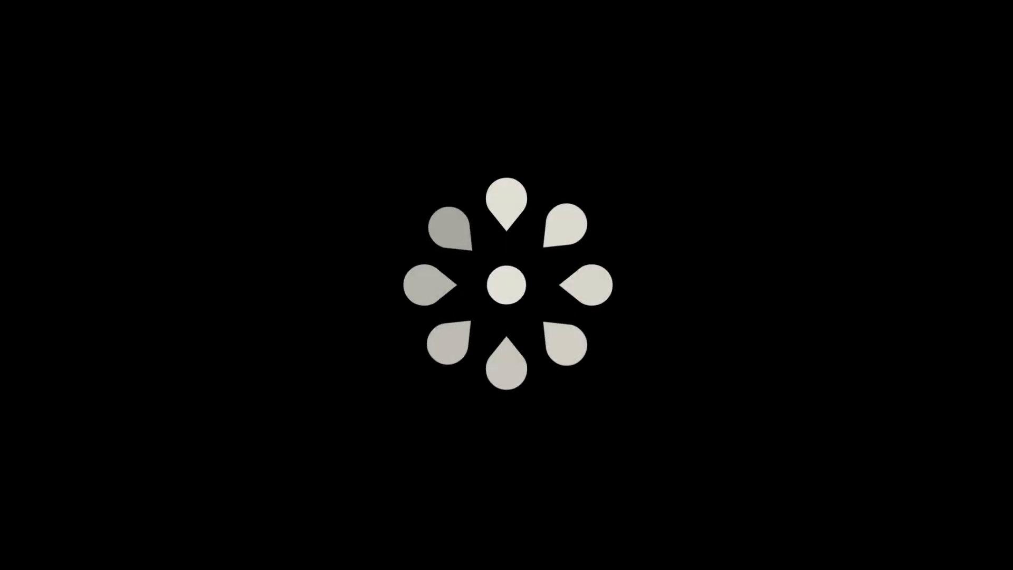